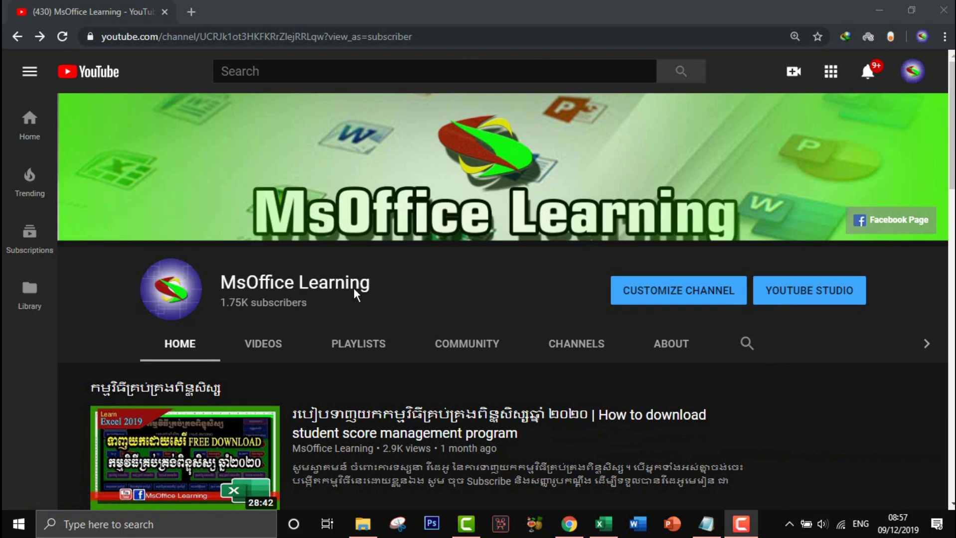
- Switch from the browser to the Insert all picture workbook and select cell E4
{"action": "left_click", "coordinate": [615, 526]}
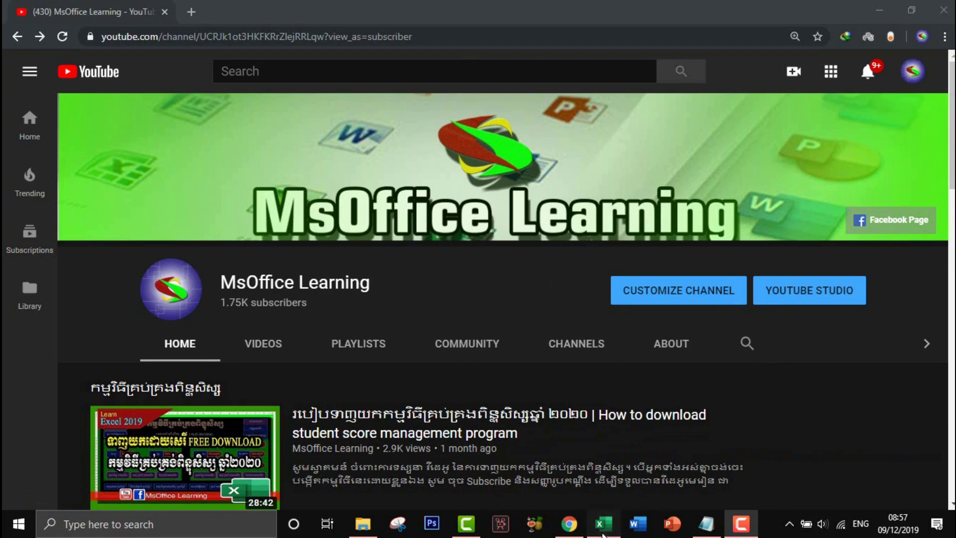
{"action": "left_click", "coordinate": [353, 313]}
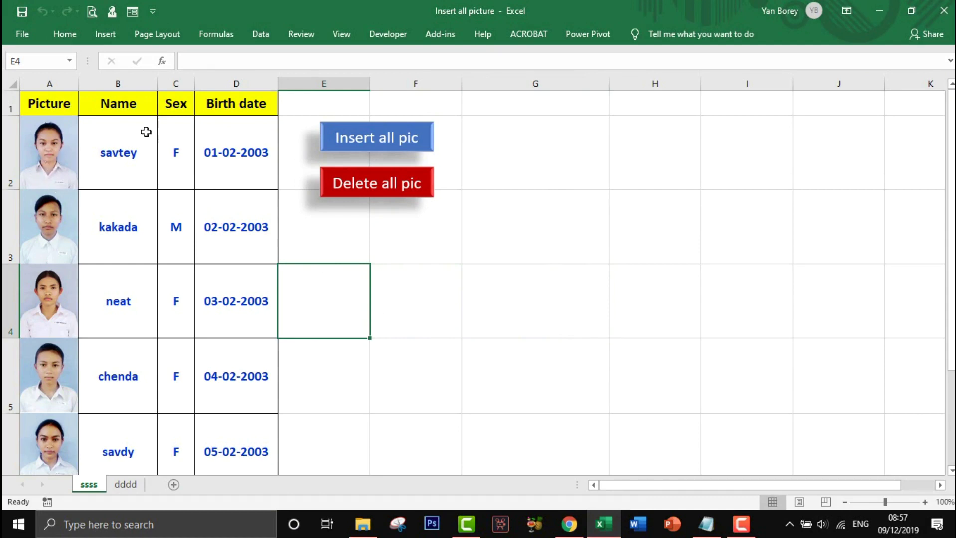
- Delete the student photos in cells A2 through A5
{"action": "left_click", "coordinate": [46, 171]}
{"action": "key", "text": "Delete"}
{"action": "right_click", "coordinate": [49, 204]}
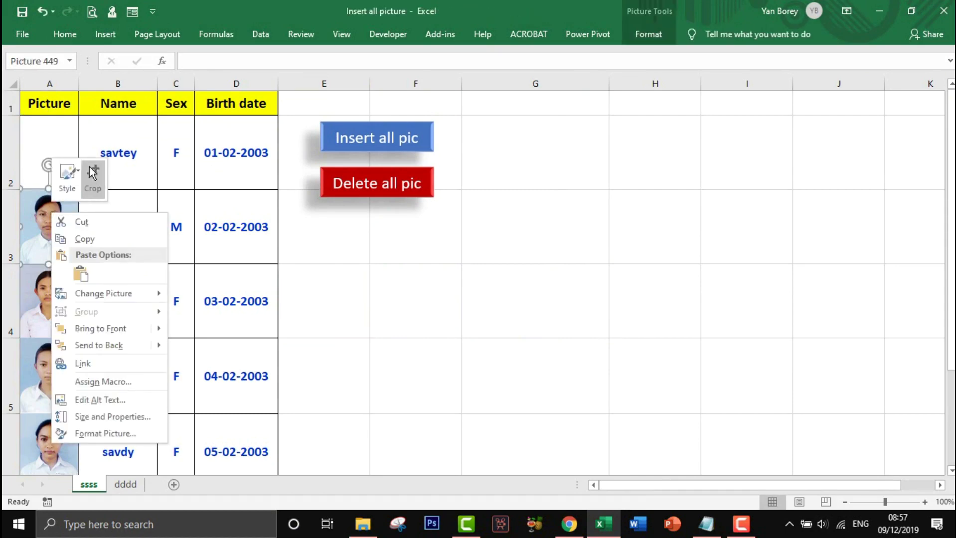
{"action": "left_click", "coordinate": [74, 221]}
{"action": "left_click", "coordinate": [55, 266]}
{"action": "key", "text": "Delete"}
{"action": "left_click", "coordinate": [56, 342]}
{"action": "key", "text": "Delete"}
- Delete the A6 and A7 photos and select the emptied Picture cells A2:A7
{"action": "left_click", "coordinate": [48, 428]}
{"action": "key", "text": "Delete"}
{"action": "scroll", "coordinate": [64, 399], "scroll_direction": "down", "scroll_amount": 1}
{"action": "left_click", "coordinate": [71, 348]}
{"action": "key", "text": "Delete"}
{"action": "scroll", "coordinate": [72, 352], "scroll_direction": "up", "scroll_amount": 1}
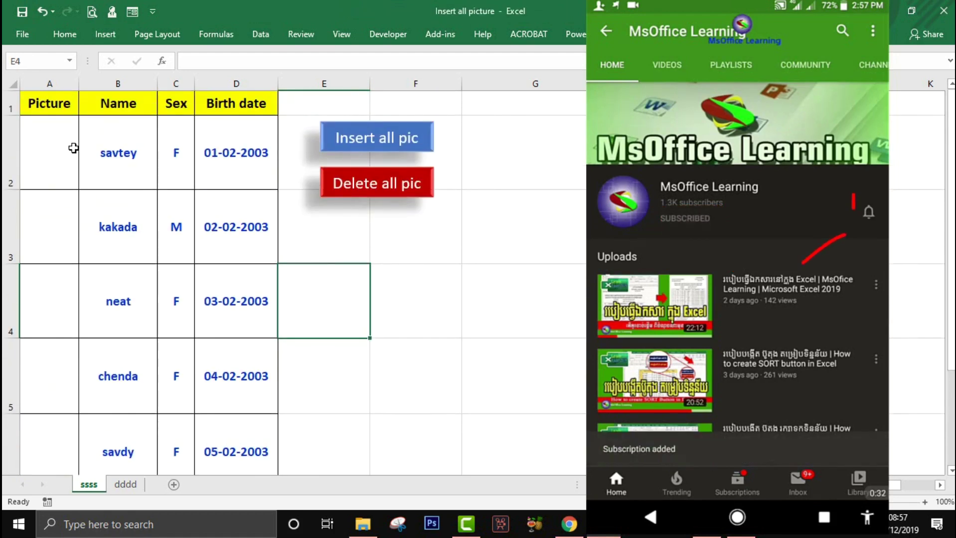
{"action": "left_click_drag", "start_coordinate": [58, 141], "coordinate": [66, 441]}
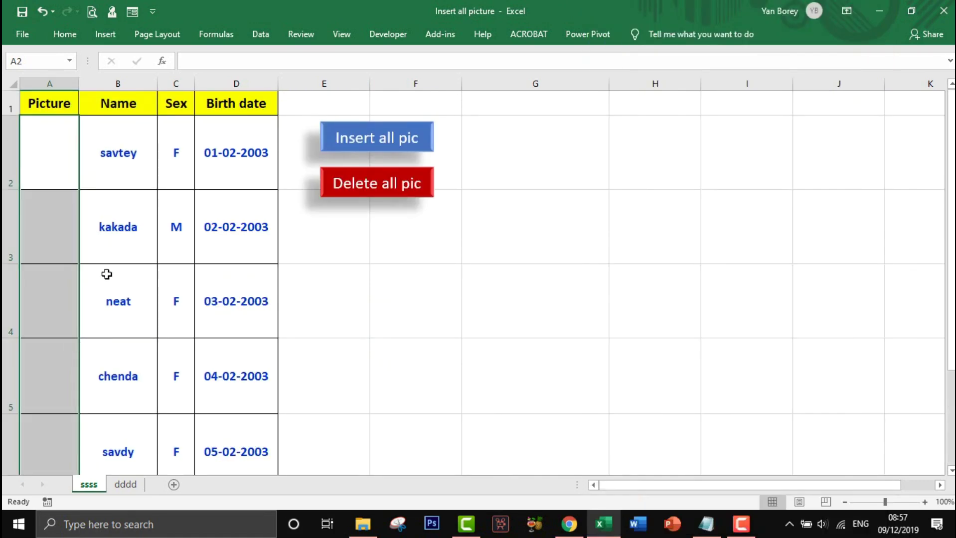
{"action": "left_click", "coordinate": [107, 269]}
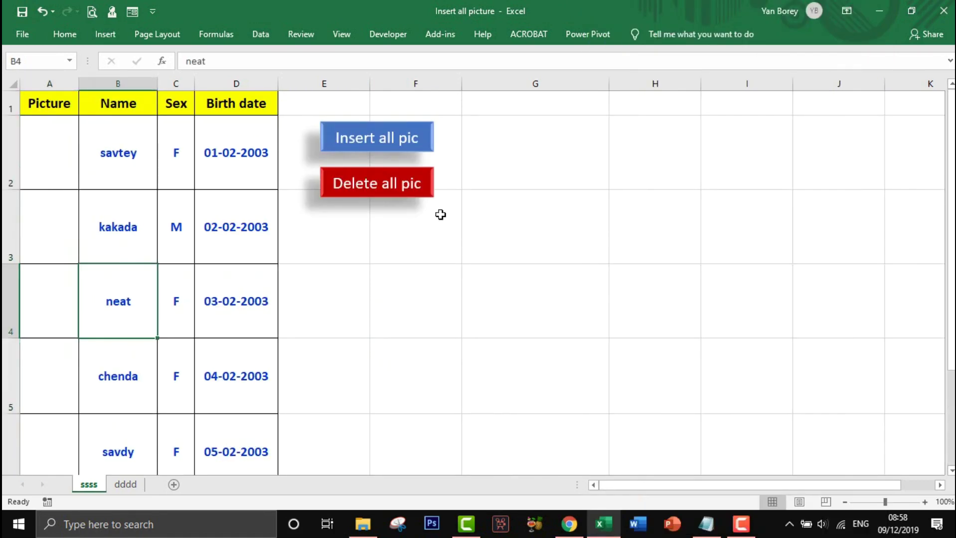
- Alternate Insert all pic and Delete all Pic twice, finishing with Insert all pic
{"action": "left_click", "coordinate": [375, 139]}
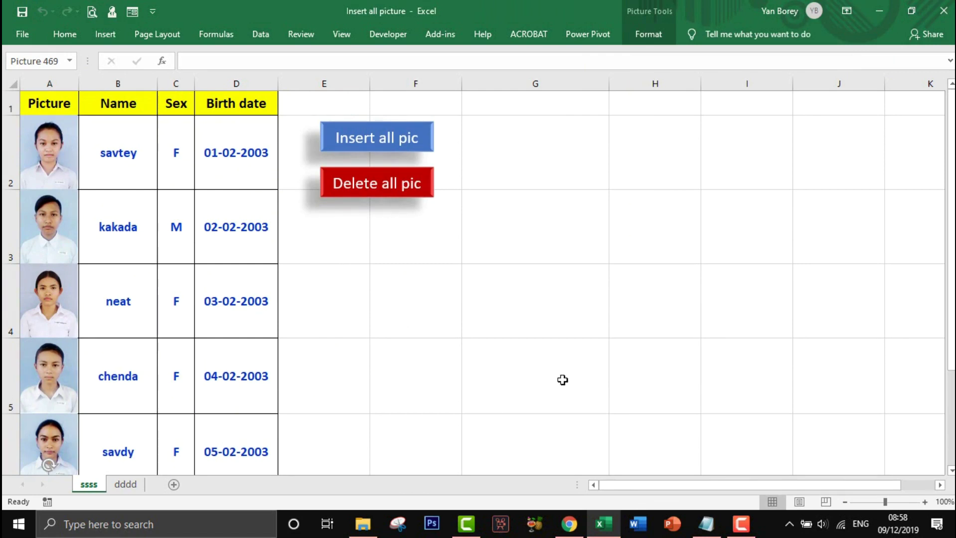
{"action": "left_click", "coordinate": [364, 196]}
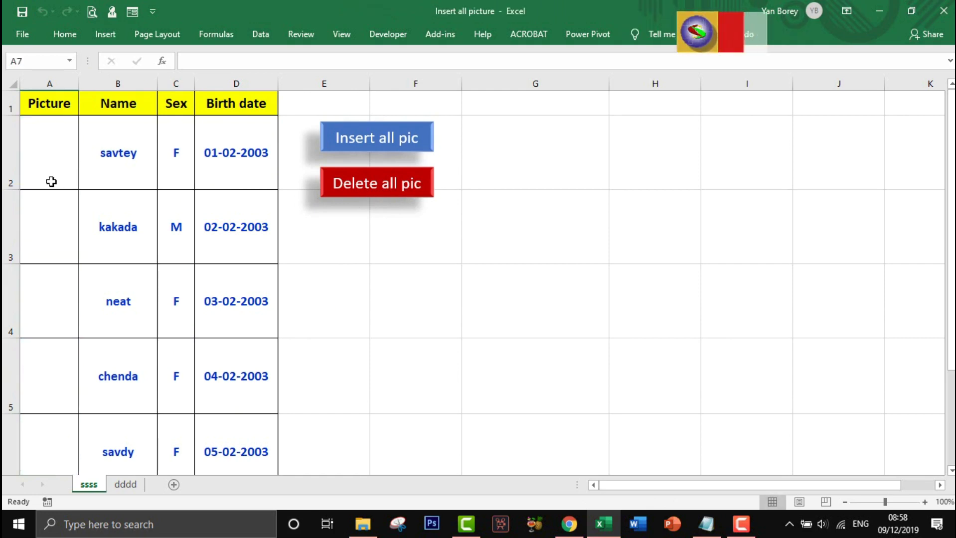
{"action": "left_click", "coordinate": [347, 145]}
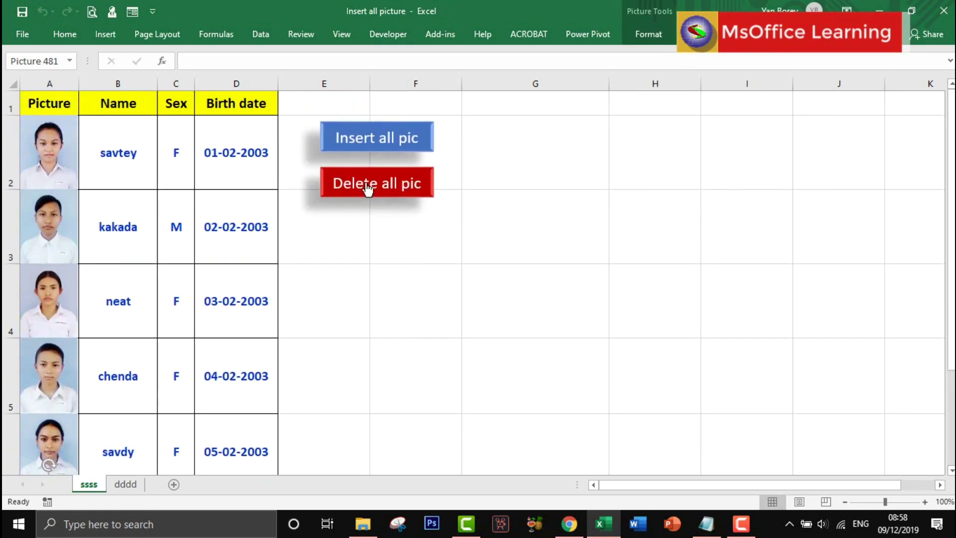
{"action": "left_click", "coordinate": [358, 190]}
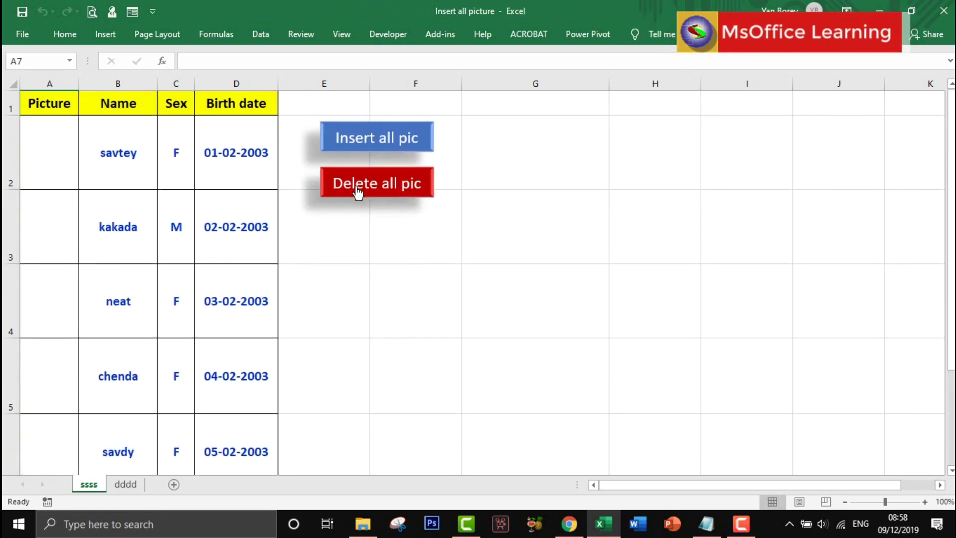
{"action": "left_click", "coordinate": [356, 148]}
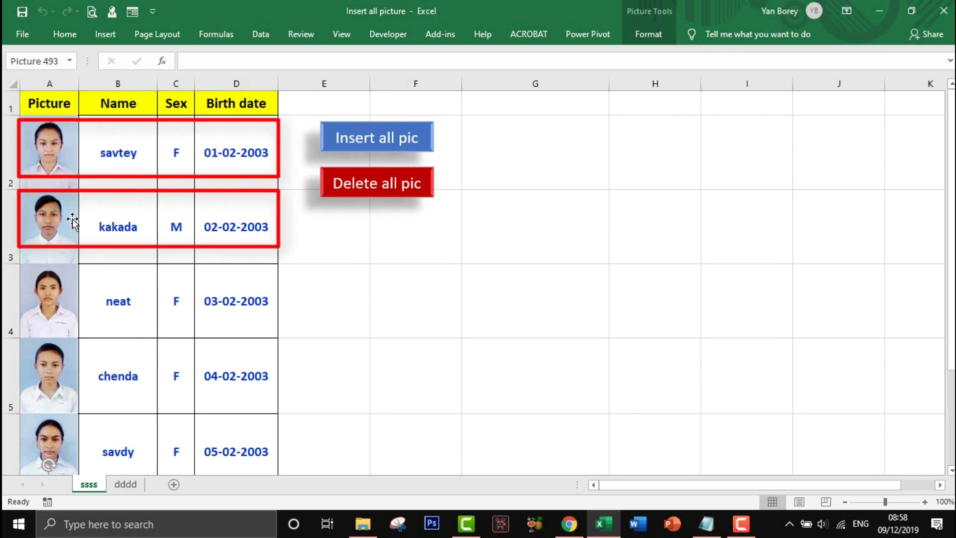
- Enter kakada in B2 and savtey in B3
{"action": "left_click", "coordinate": [119, 168]}
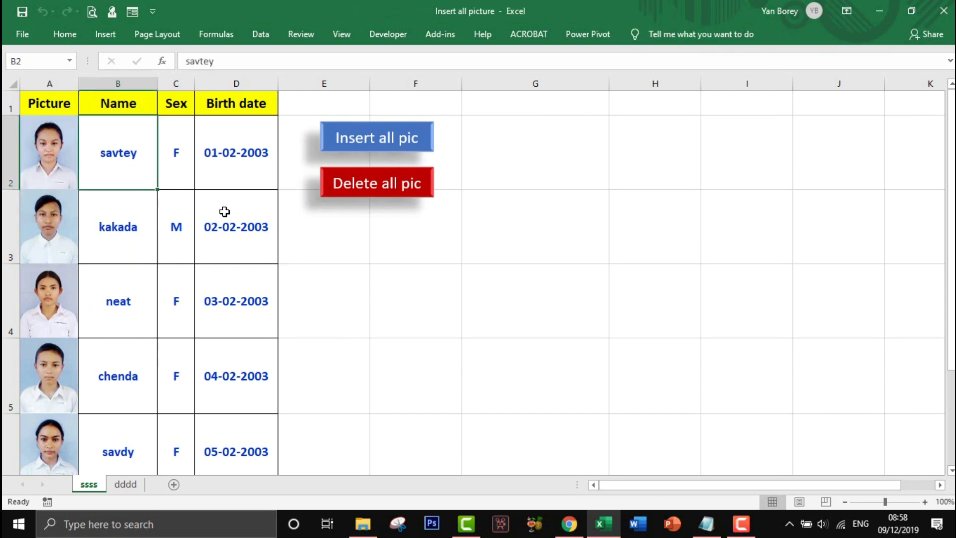
{"action": "type", "text": "kakada"}
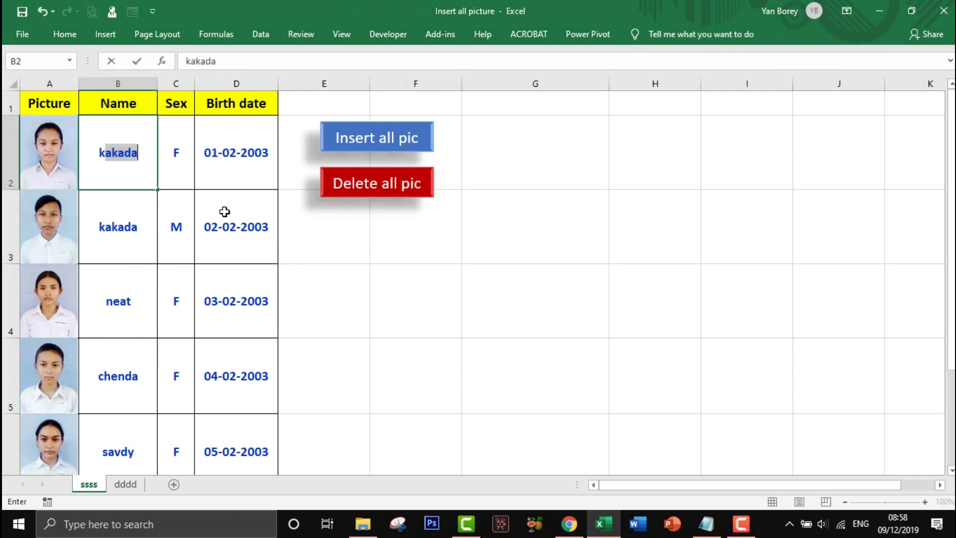
{"action": "key", "text": "Return"}
{"action": "type", "text": "sa"}
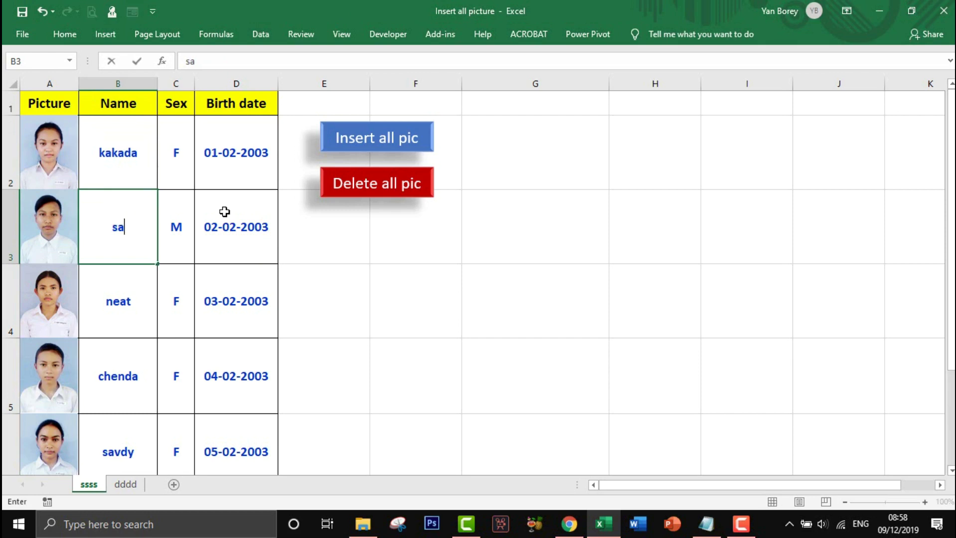
{"action": "type", "text": "vtey"}
{"action": "key", "text": "Return"}
- Set C2 to M and C3 to F, then clear all photos with Delete all Pic
{"action": "left_click", "coordinate": [180, 163]}
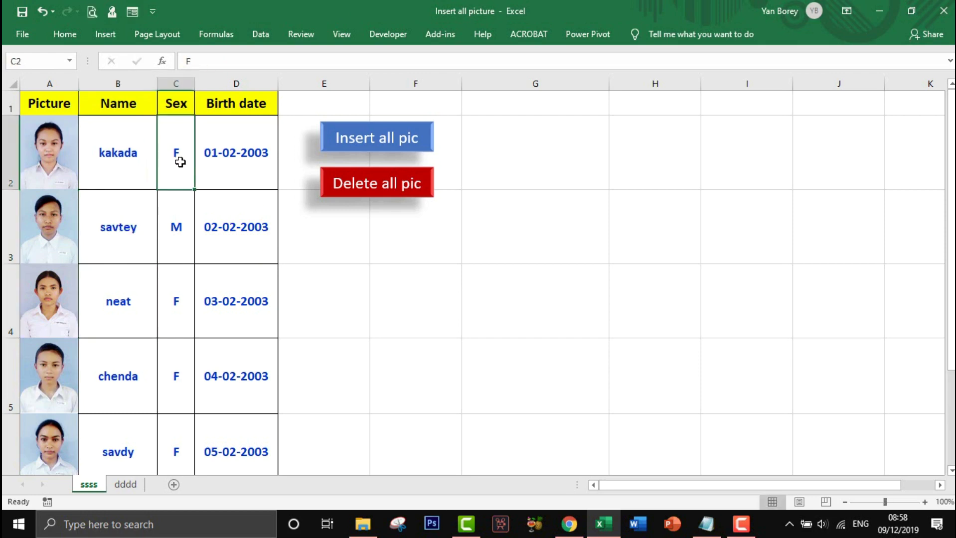
{"action": "type", "text": "M"}
{"action": "key", "text": "Return"}
{"action": "type", "text": "F"}
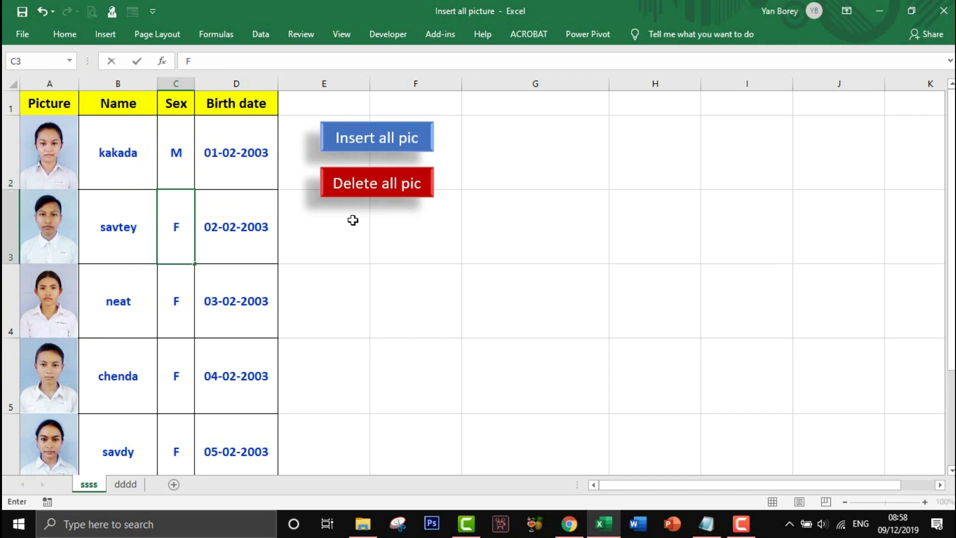
{"action": "left_click", "coordinate": [360, 209]}
{"action": "left_click", "coordinate": [368, 193]}
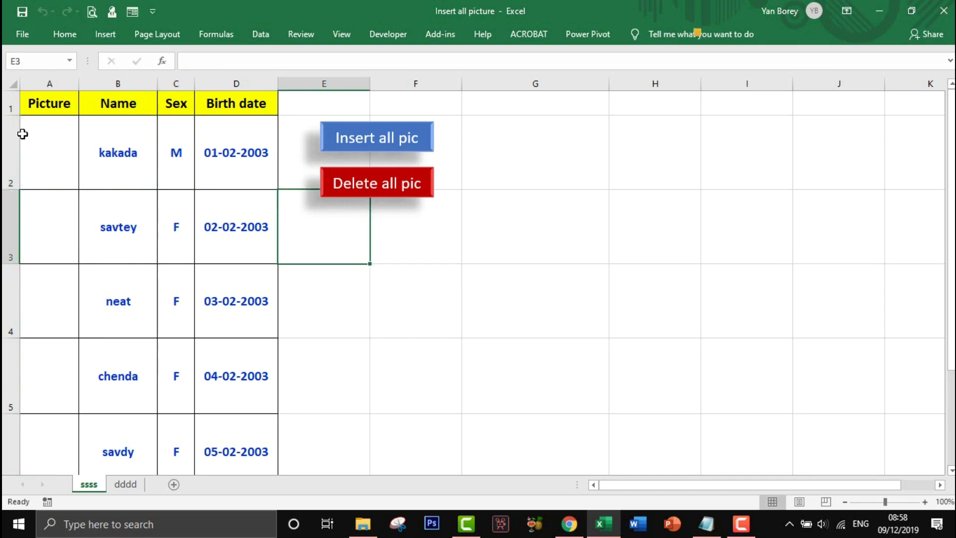
{"action": "left_click_drag", "start_coordinate": [47, 146], "coordinate": [209, 156]}
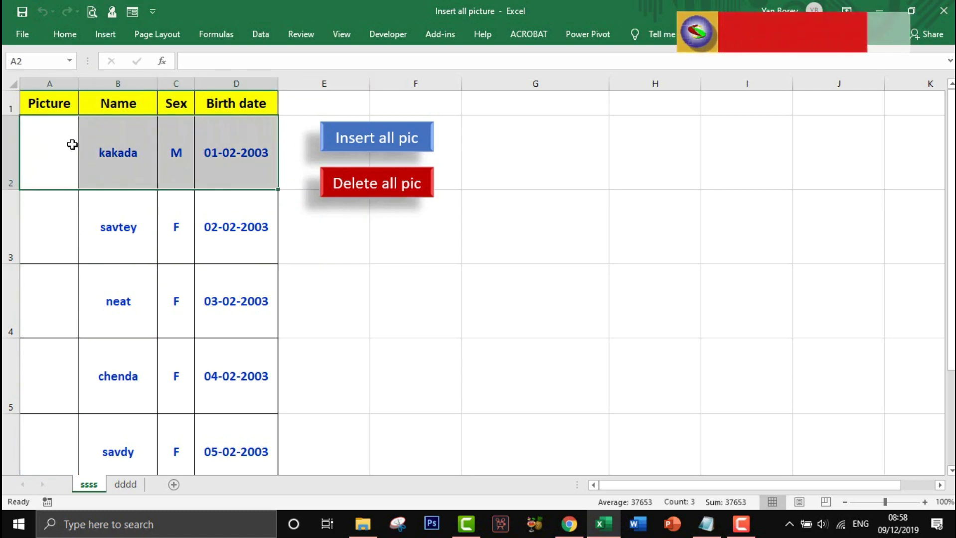
- Run Insert all pic, then Delete all Pic and Insert all pic again to refill photos
{"action": "left_click", "coordinate": [356, 145]}
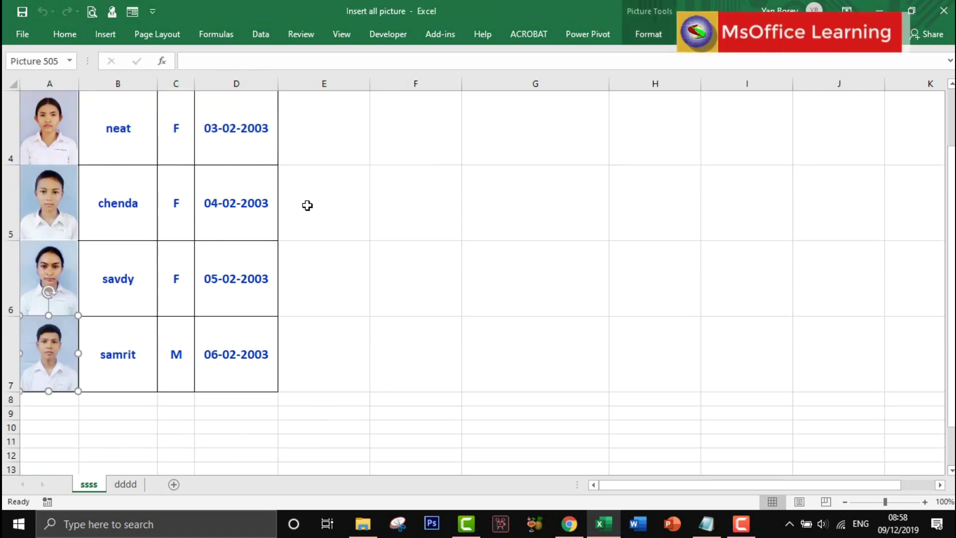
{"action": "scroll", "coordinate": [309, 206], "scroll_direction": "up", "scroll_amount": 1}
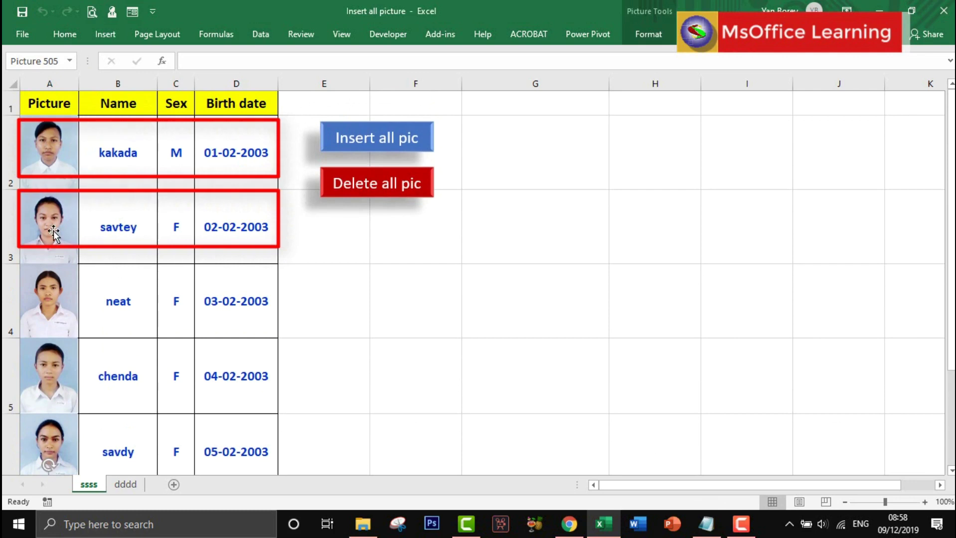
{"action": "left_click", "coordinate": [386, 192]}
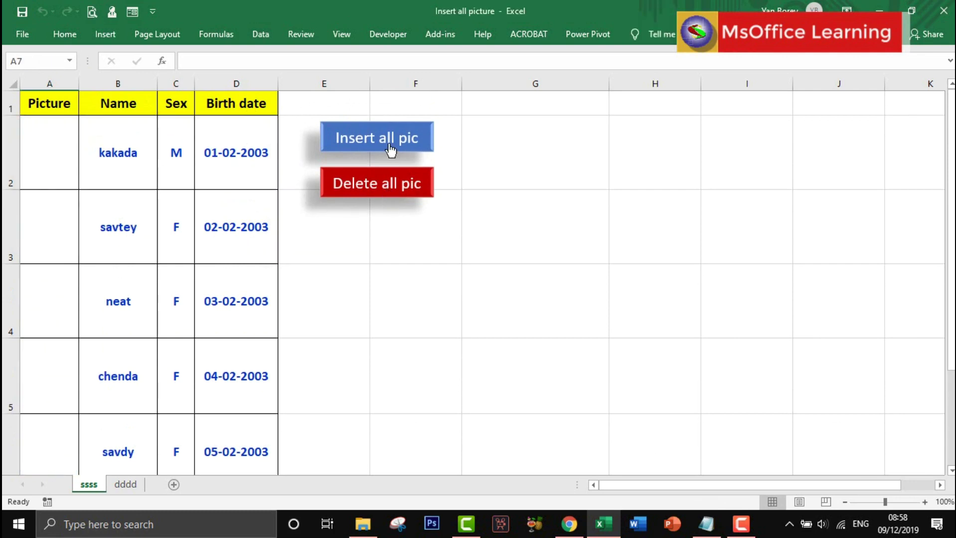
{"action": "left_click", "coordinate": [389, 147]}
{"action": "scroll", "coordinate": [341, 204], "scroll_direction": "up", "scroll_amount": 1}
{"action": "scroll", "coordinate": [342, 204], "scroll_direction": "up", "scroll_amount": 1}
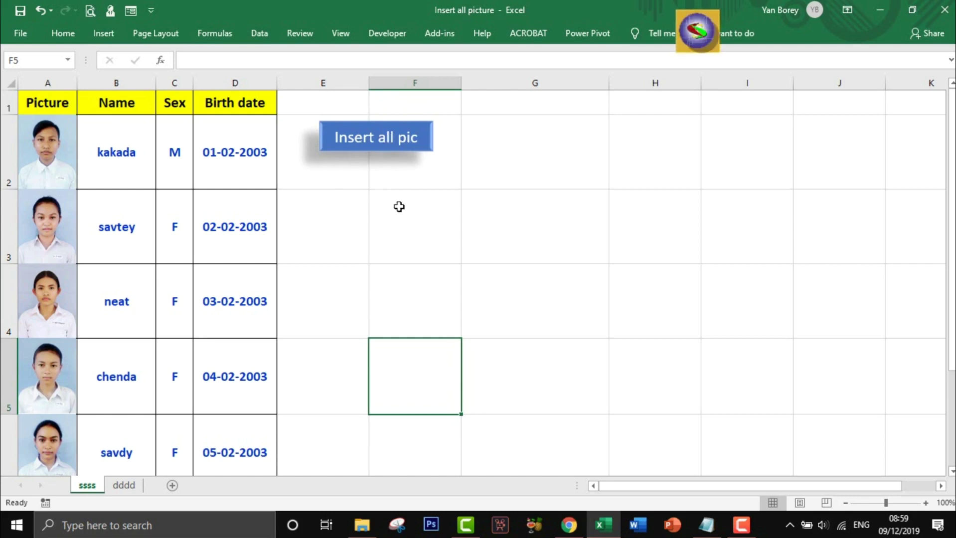
- Manually delete every photo in cells A2 through A7
{"action": "left_click", "coordinate": [59, 141]}
{"action": "key", "text": "Delete"}
{"action": "left_click", "coordinate": [47, 193]}
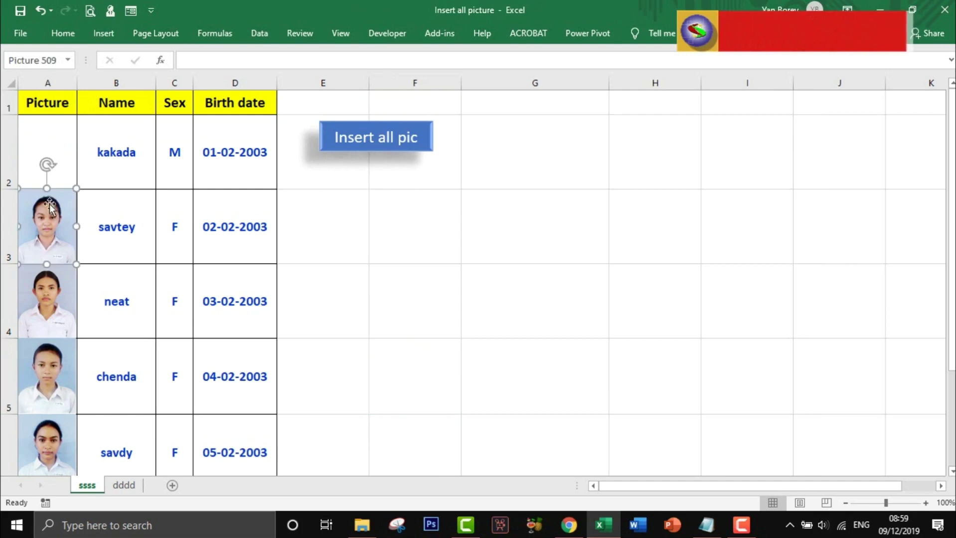
{"action": "key", "text": "Delete"}
{"action": "left_click", "coordinate": [50, 310]}
{"action": "key", "text": "Delete"}
{"action": "left_click", "coordinate": [47, 372]}
{"action": "key", "text": "Delete"}
{"action": "left_click", "coordinate": [47, 441]}
{"action": "scroll", "coordinate": [47, 299], "scroll_direction": "down", "scroll_amount": 1}
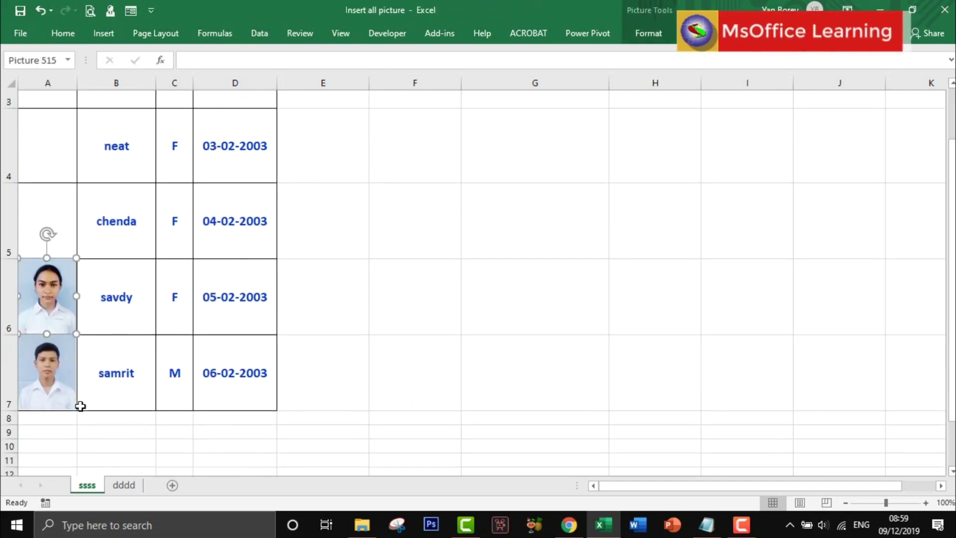
{"action": "key", "text": "Delete"}
{"action": "left_click", "coordinate": [62, 366]}
{"action": "key", "text": "Delete"}
{"action": "scroll", "coordinate": [94, 357], "scroll_direction": "up", "scroll_amount": 3}
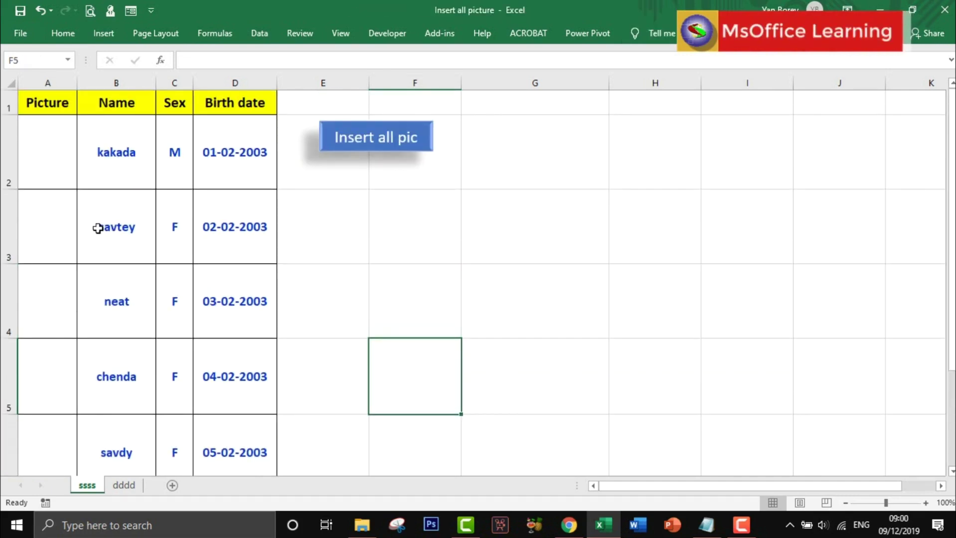
- Run Insert all pic twice and drag the A2 photo aside to inspect it
{"action": "left_click", "coordinate": [368, 150]}
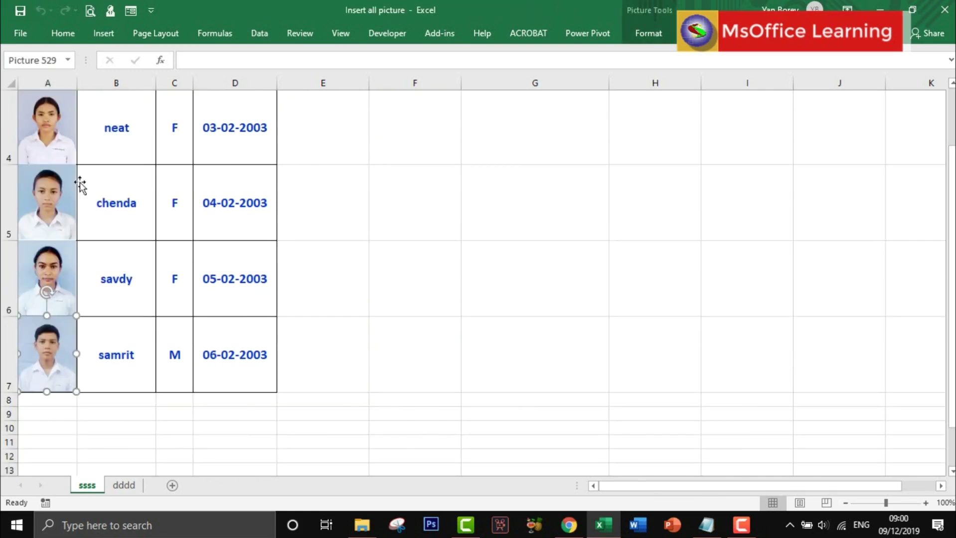
{"action": "scroll", "coordinate": [83, 165], "scroll_direction": "up", "scroll_amount": 1}
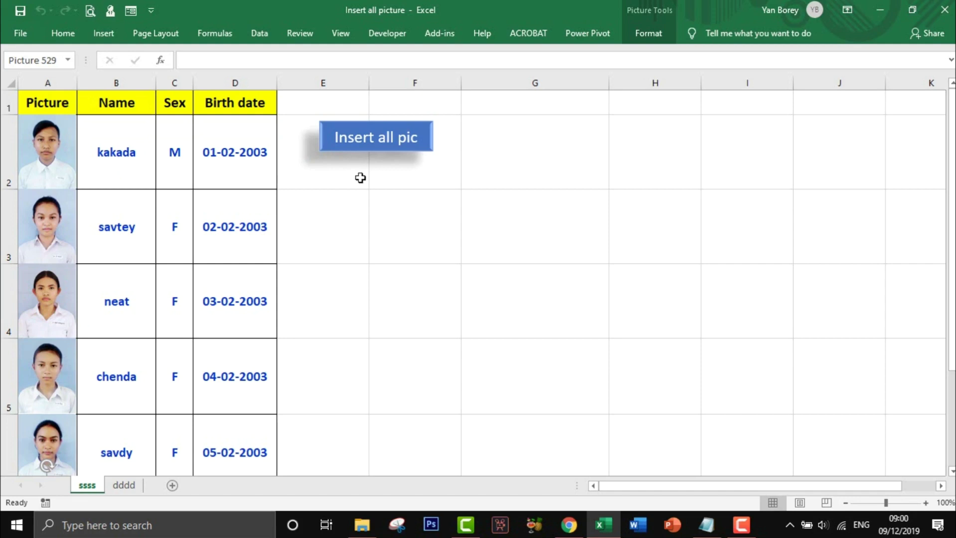
{"action": "left_click", "coordinate": [58, 162]}
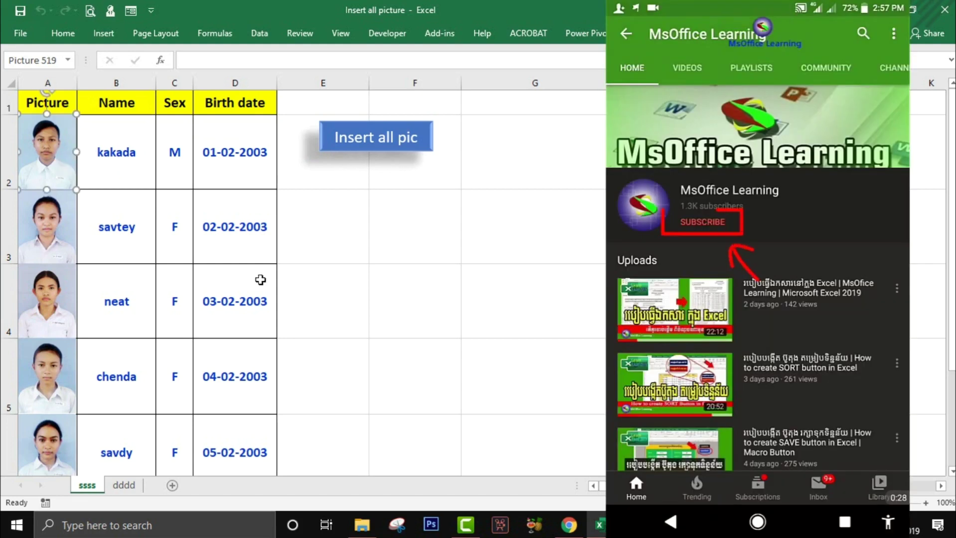
{"action": "left_click", "coordinate": [297, 269]}
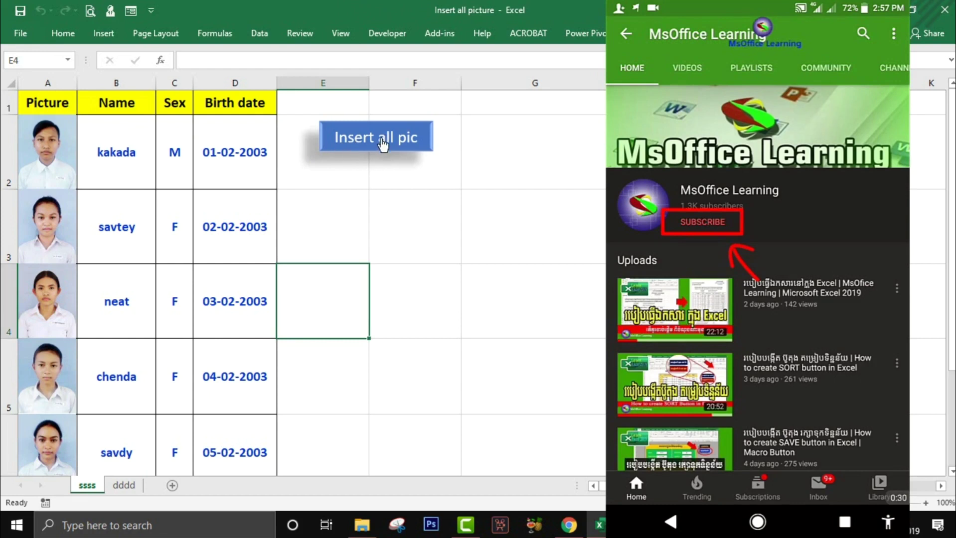
{"action": "left_click", "coordinate": [363, 145]}
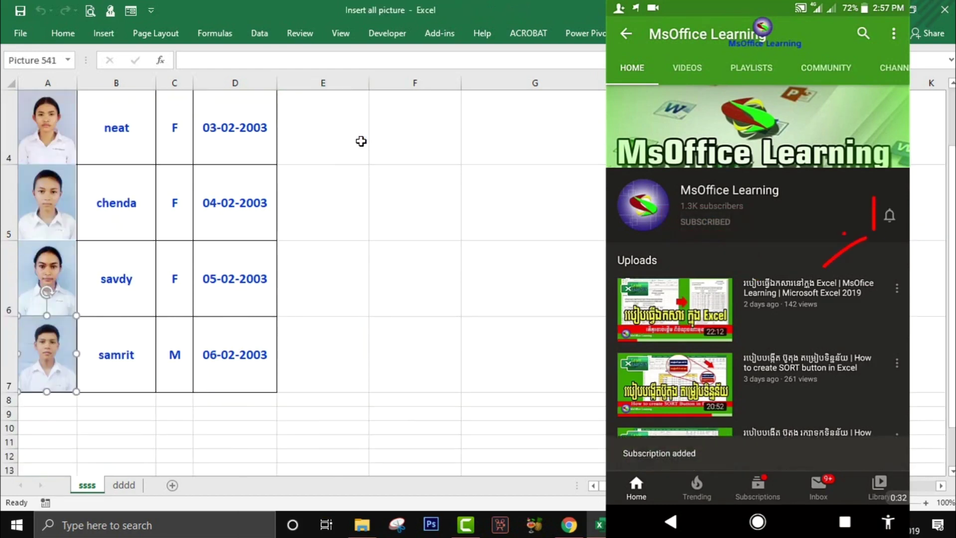
{"action": "scroll", "coordinate": [302, 308], "scroll_direction": "up", "scroll_amount": 1}
{"action": "left_click_drag", "start_coordinate": [70, 165], "coordinate": [174, 180]}
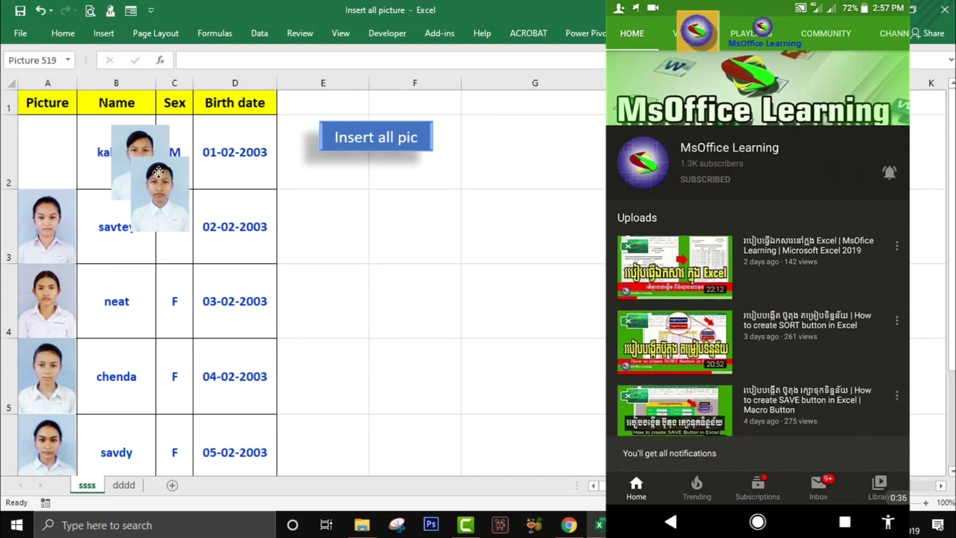
{"action": "left_click_drag", "start_coordinate": [174, 180], "coordinate": [157, 171]}
- Rerun Insert all pic and drag stacked duplicate photos out of column A
{"action": "left_click", "coordinate": [368, 143]}
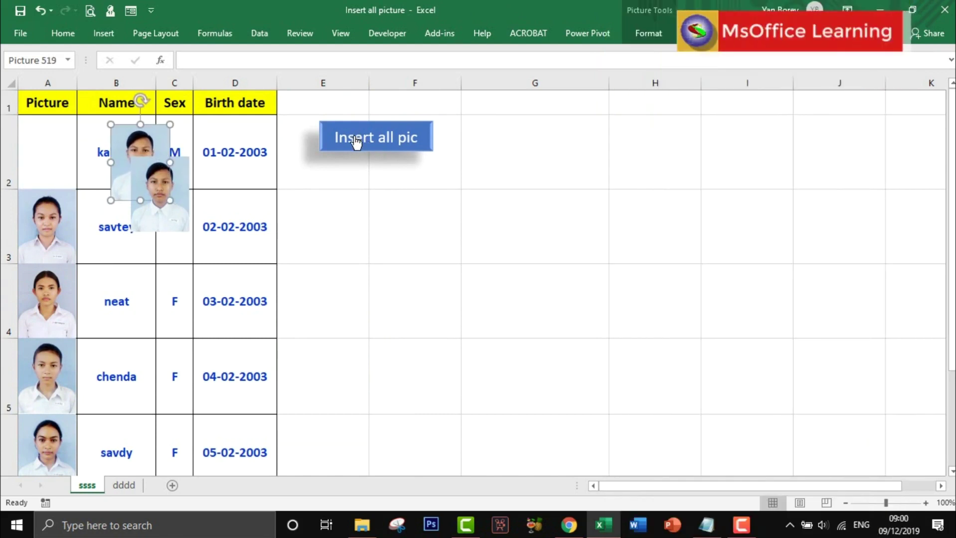
{"action": "scroll", "coordinate": [282, 253], "scroll_direction": "up", "scroll_amount": 1}
{"action": "scroll", "coordinate": [282, 253], "scroll_direction": "up", "scroll_amount": 1}
{"action": "mouse_move", "coordinate": [55, 154]}
{"action": "left_mouse_down"}
{"action": "mouse_move", "coordinate": [111, 177]}
{"action": "mouse_move", "coordinate": [142, 282]}
{"action": "left_mouse_up"}
{"action": "left_click_drag", "start_coordinate": [49, 235], "coordinate": [106, 343]}
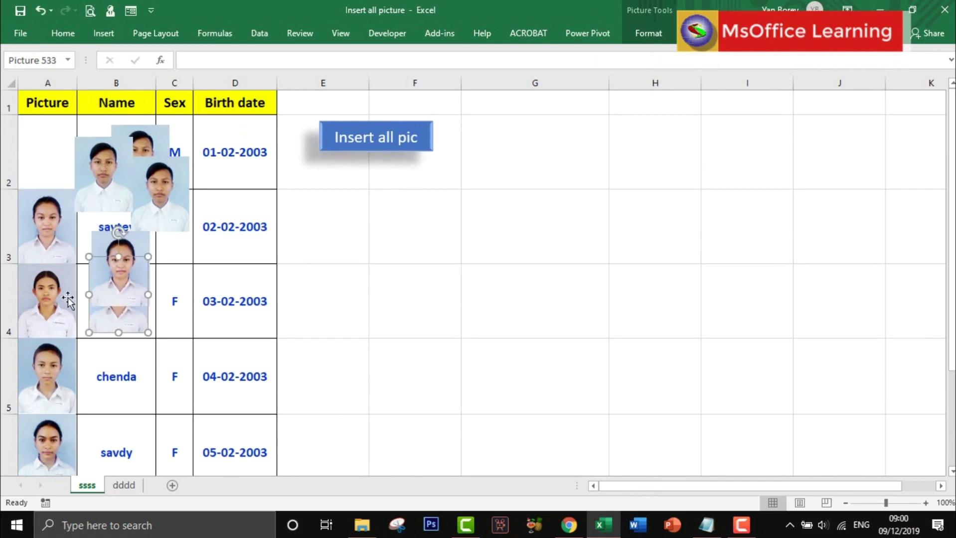
- Delete the five stray duplicate photos and deselect the pictures
{"action": "left_click", "coordinate": [170, 212]}
{"action": "key", "text": "Delete"}
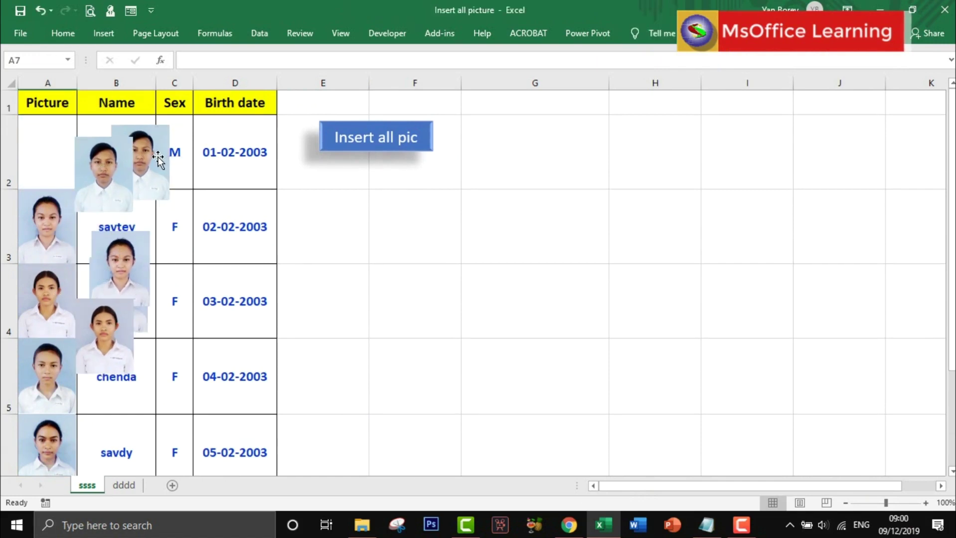
{"action": "left_click", "coordinate": [156, 156]}
{"action": "key", "text": "Delete"}
{"action": "left_click", "coordinate": [85, 180]}
{"action": "key", "text": "Delete"}
{"action": "left_click", "coordinate": [122, 285]}
{"action": "key", "text": "Delete"}
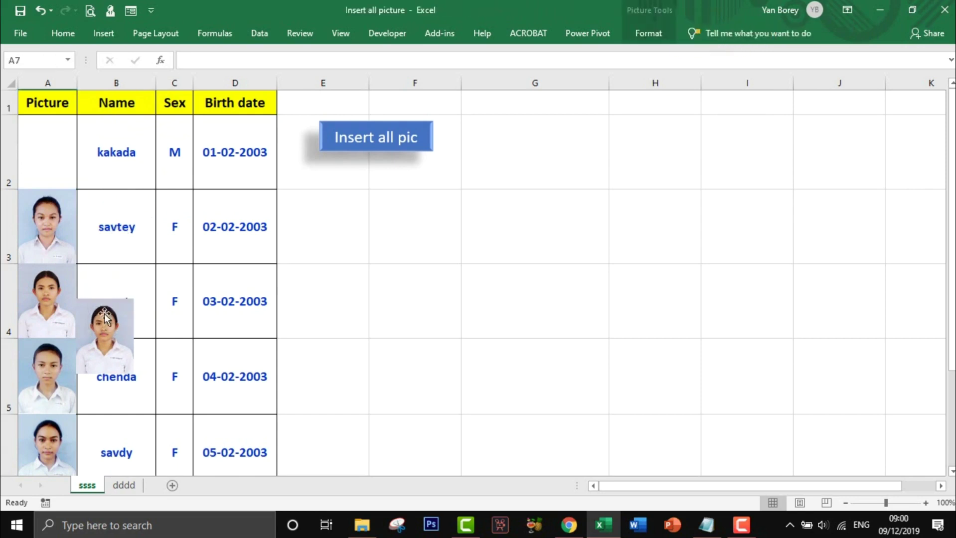
{"action": "left_click", "coordinate": [105, 334]}
{"action": "key", "text": "Delete"}
{"action": "left_click", "coordinate": [352, 250]}
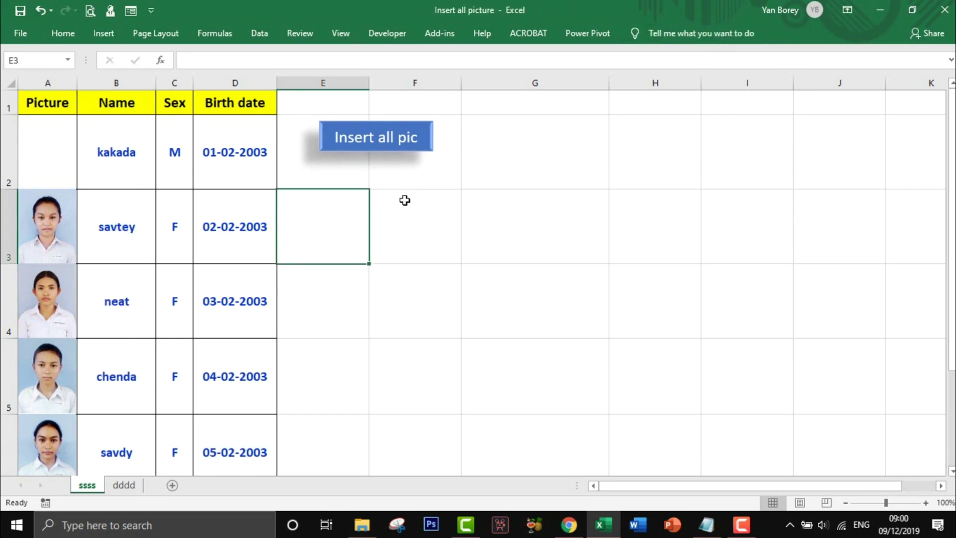
- Rerun Insert all pic, check chenda's photo in A5, then open Developer > Visual Basic
{"action": "left_click", "coordinate": [387, 149]}
{"action": "scroll", "coordinate": [392, 221], "scroll_direction": "up", "scroll_amount": 1}
{"action": "mouse_move", "coordinate": [70, 376]}
{"action": "left_mouse_down"}
{"action": "mouse_move", "coordinate": [184, 403]}
{"action": "mouse_move", "coordinate": [86, 357]}
{"action": "left_mouse_up"}
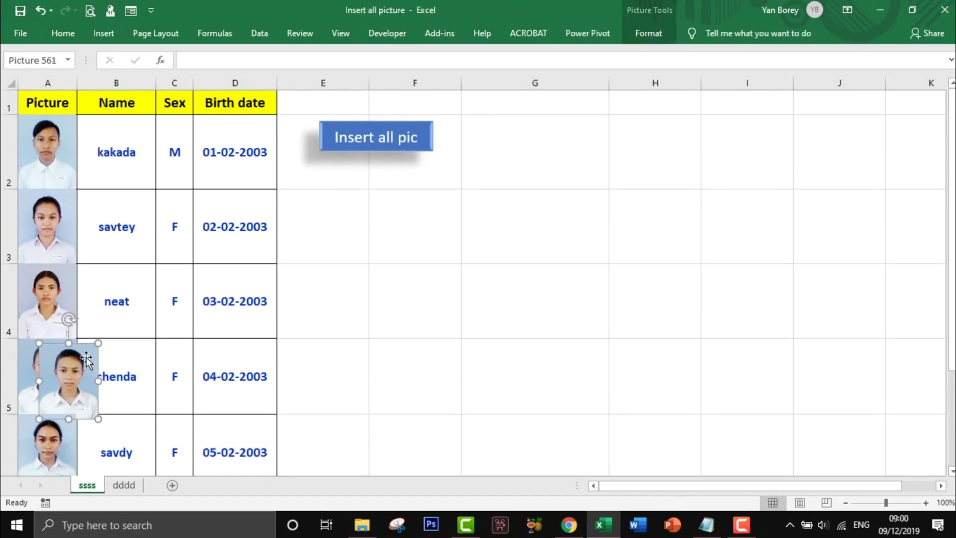
{"action": "key", "text": "Escape"}
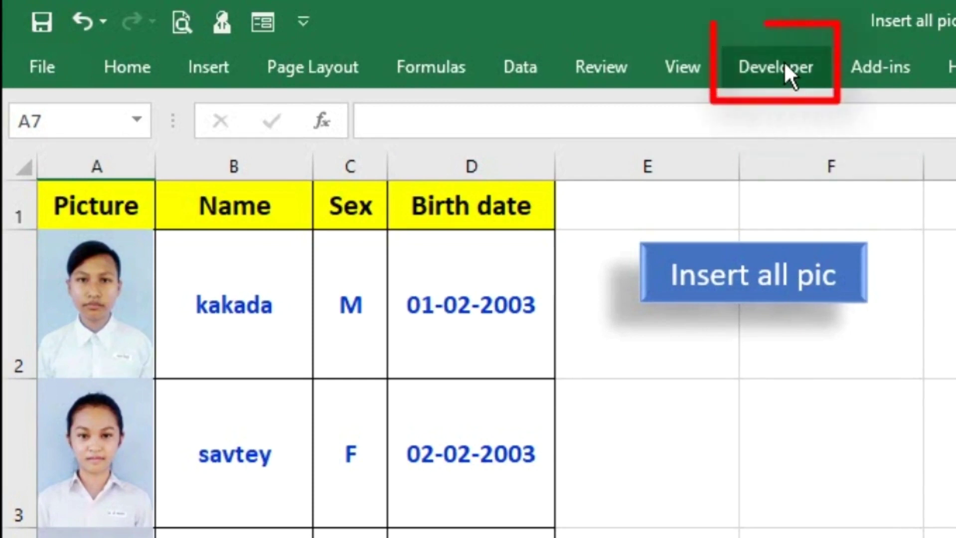
{"action": "left_click", "coordinate": [784, 62]}
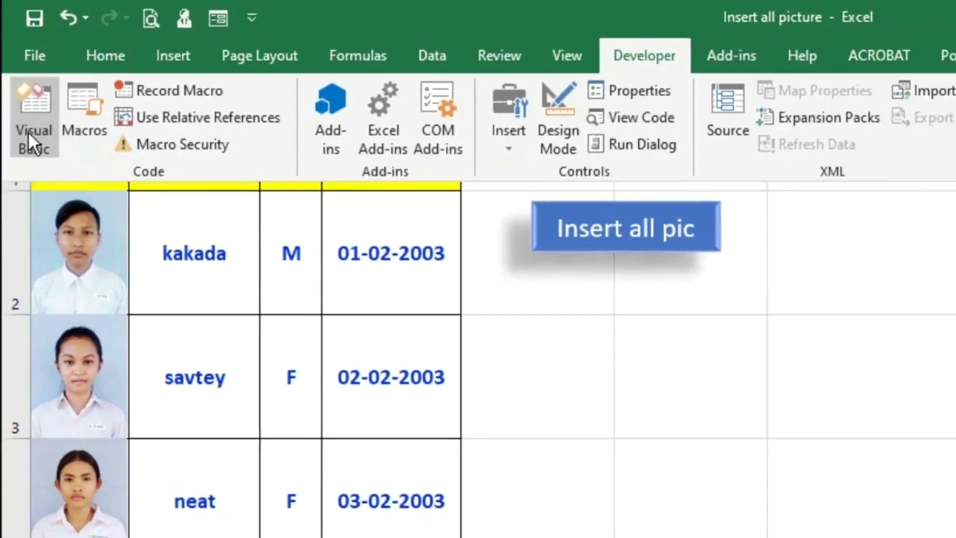
{"action": "left_click", "coordinate": [28, 132]}
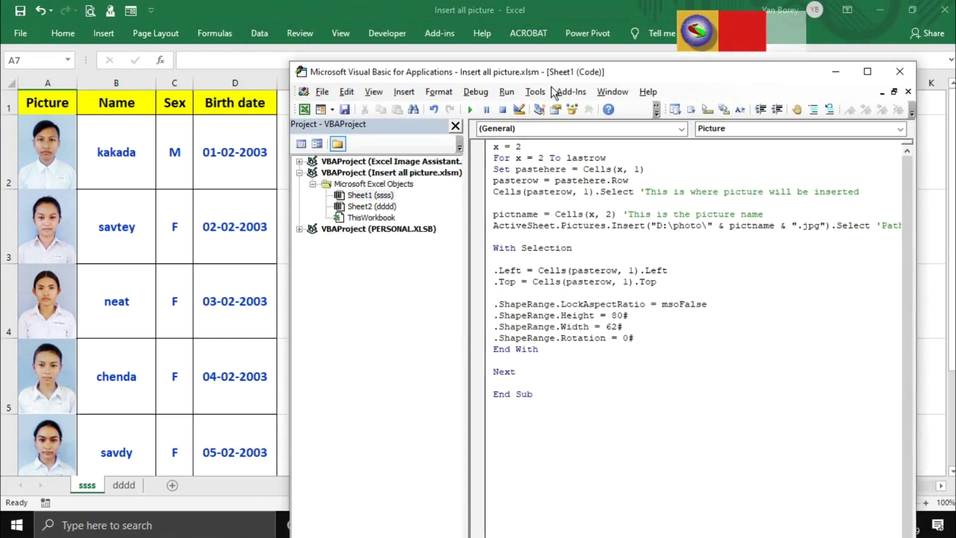
{"action": "left_click_drag", "start_coordinate": [543, 76], "coordinate": [534, 54]}
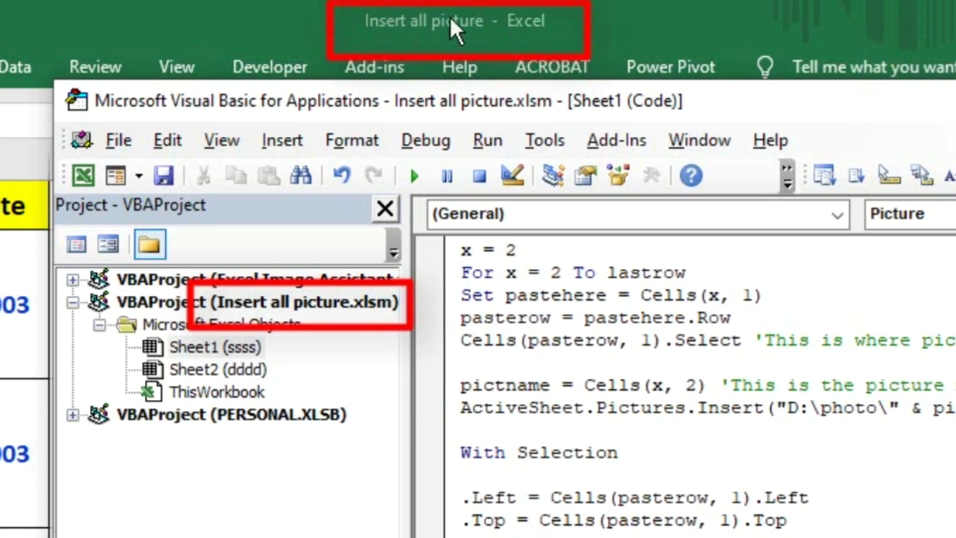
{"action": "left_click", "coordinate": [203, 414]}
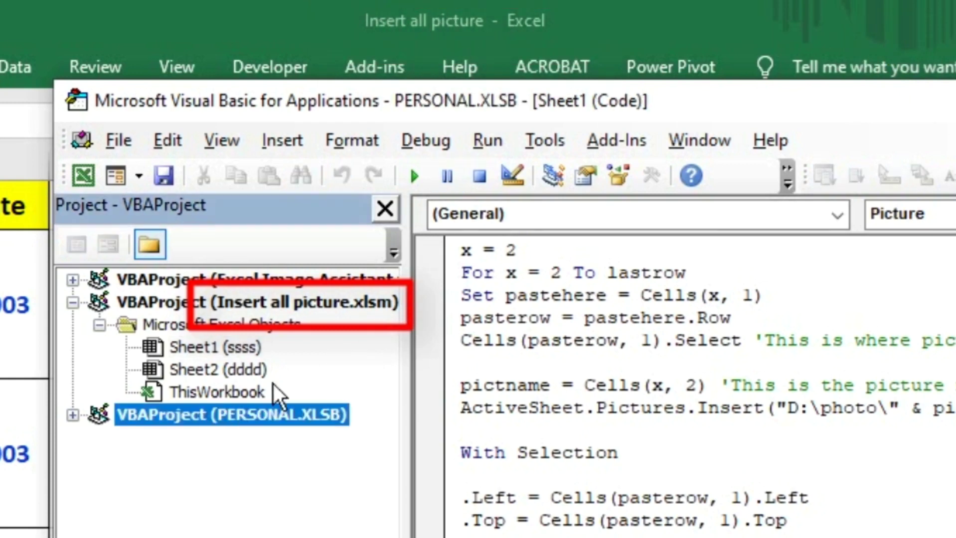
{"action": "left_click", "coordinate": [295, 305]}
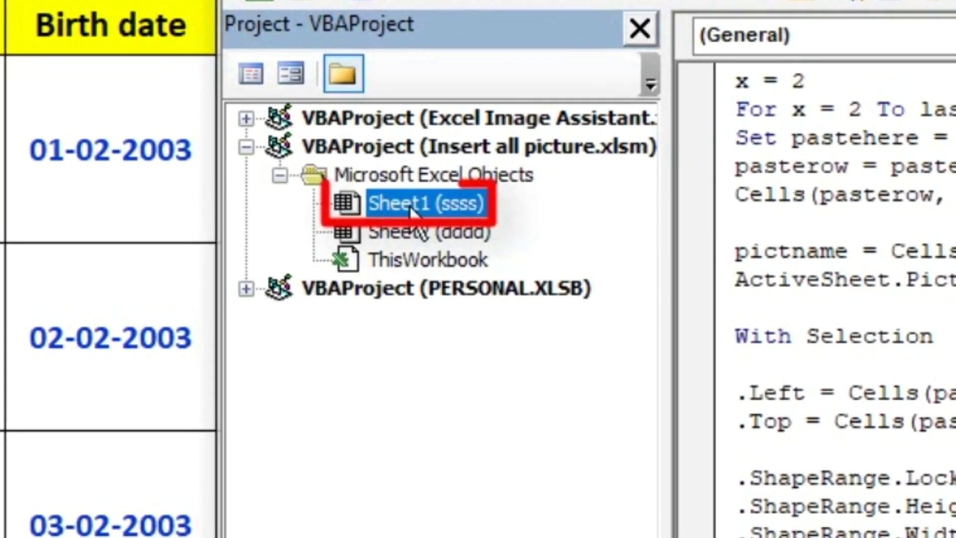
{"action": "left_click", "coordinate": [357, 175]}
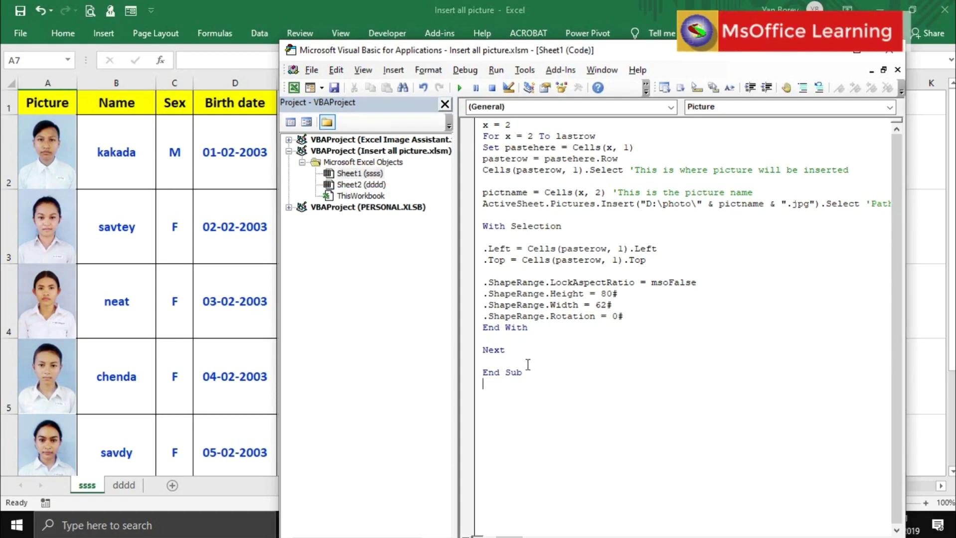
{"action": "scroll", "coordinate": [526, 377], "scroll_direction": "up", "scroll_amount": 3}
{"action": "left_click", "coordinate": [489, 360], "text": "shift"}
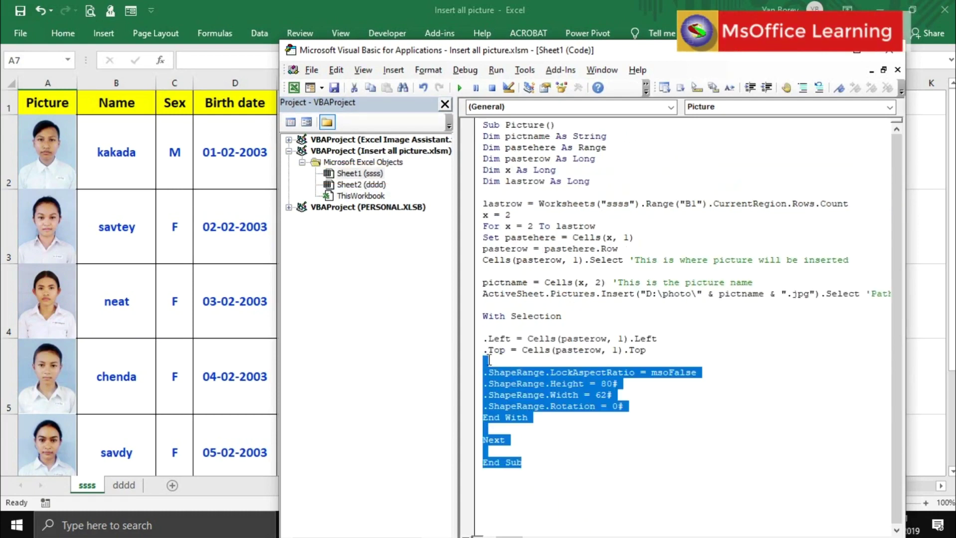
{"action": "left_click", "coordinate": [505, 494]}
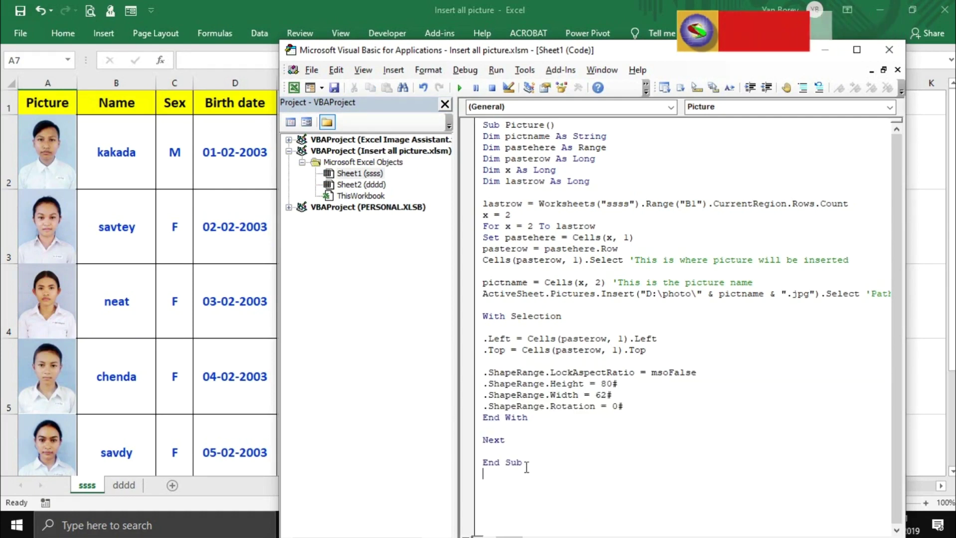
{"action": "mouse_move", "coordinate": [522, 463]}
{"action": "left_mouse_down"}
{"action": "mouse_move", "coordinate": [494, 136]}
{"action": "mouse_move", "coordinate": [483, 124]}
{"action": "left_mouse_up"}
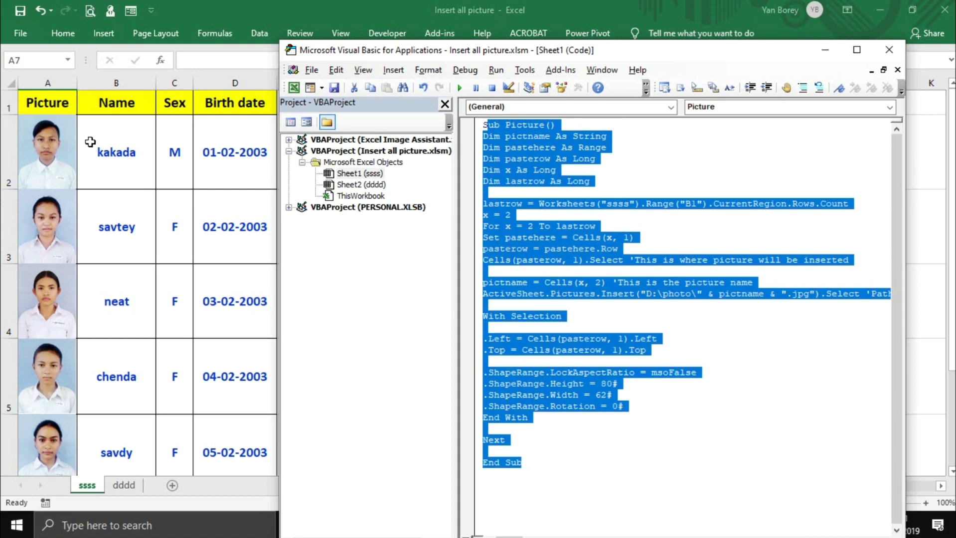
{"action": "left_click_drag", "start_coordinate": [483, 53], "coordinate": [630, 81]}
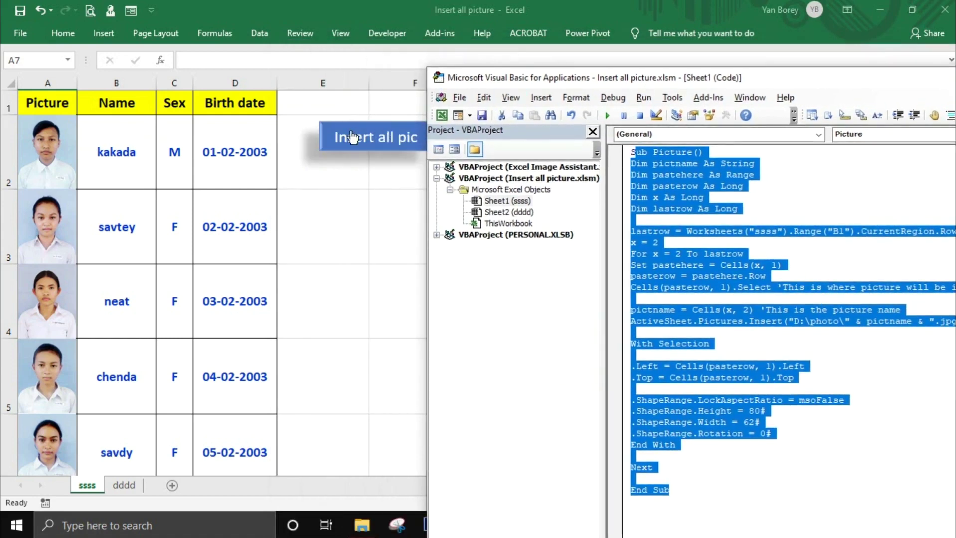
{"action": "left_click_drag", "start_coordinate": [673, 75], "coordinate": [524, 35]}
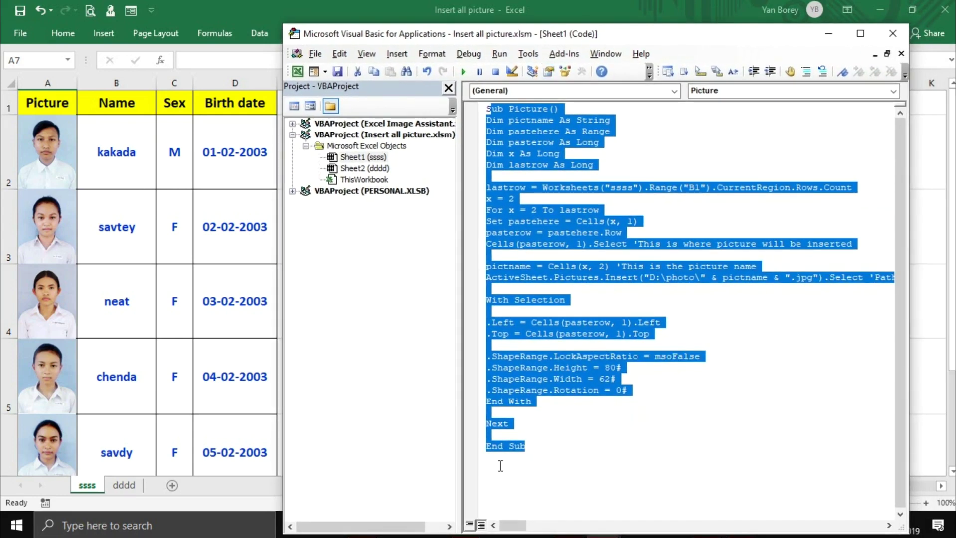
{"action": "left_click", "coordinate": [500, 466]}
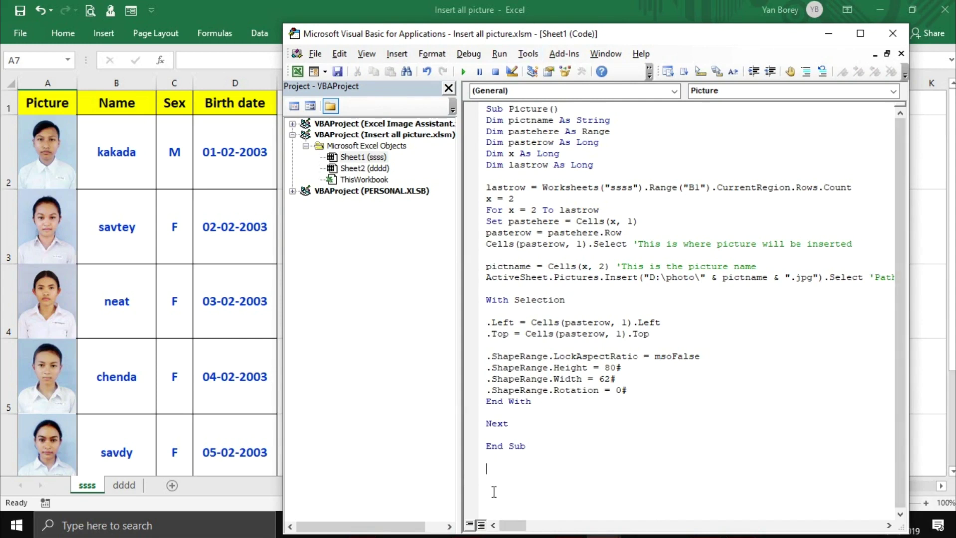
- Resize and move the VBA editor window so both code and student sheet are visible
{"action": "left_click_drag", "start_coordinate": [493, 533], "coordinate": [509, 425]}
{"action": "left_click_drag", "start_coordinate": [903, 271], "coordinate": [900, 351]}
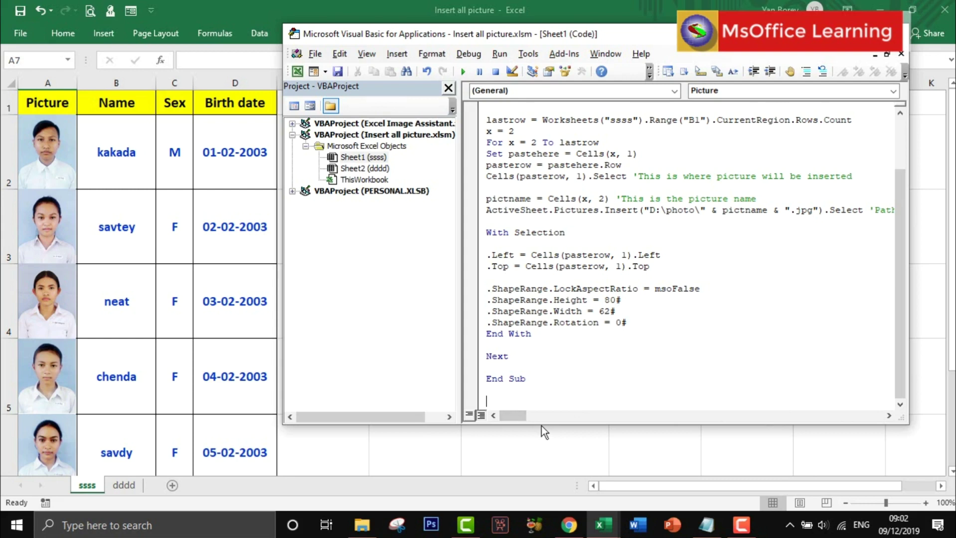
{"action": "left_click_drag", "start_coordinate": [651, 21], "coordinate": [650, 11]}
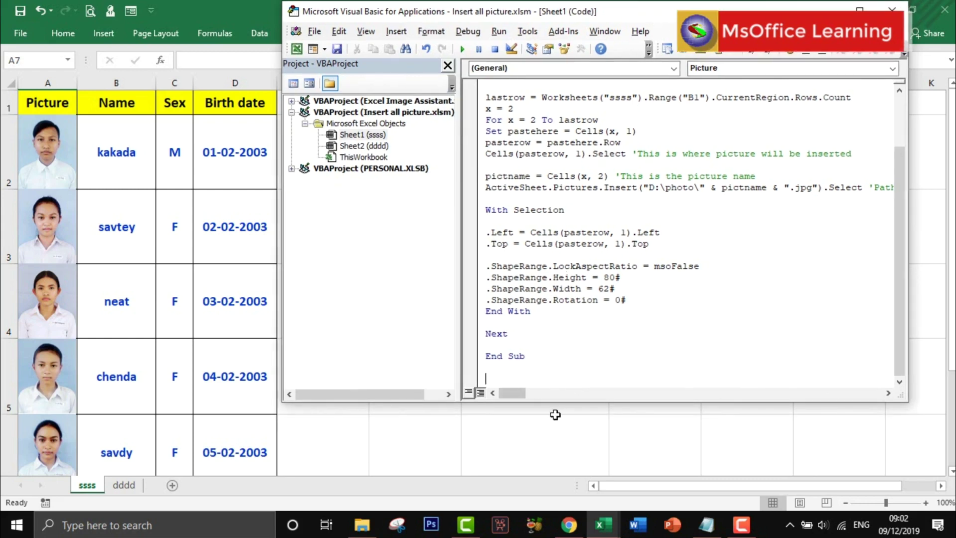
{"action": "mouse_move", "coordinate": [551, 404]}
{"action": "left_mouse_down"}
{"action": "mouse_move", "coordinate": [551, 469]}
{"action": "mouse_move", "coordinate": [590, 211]}
{"action": "left_mouse_up"}
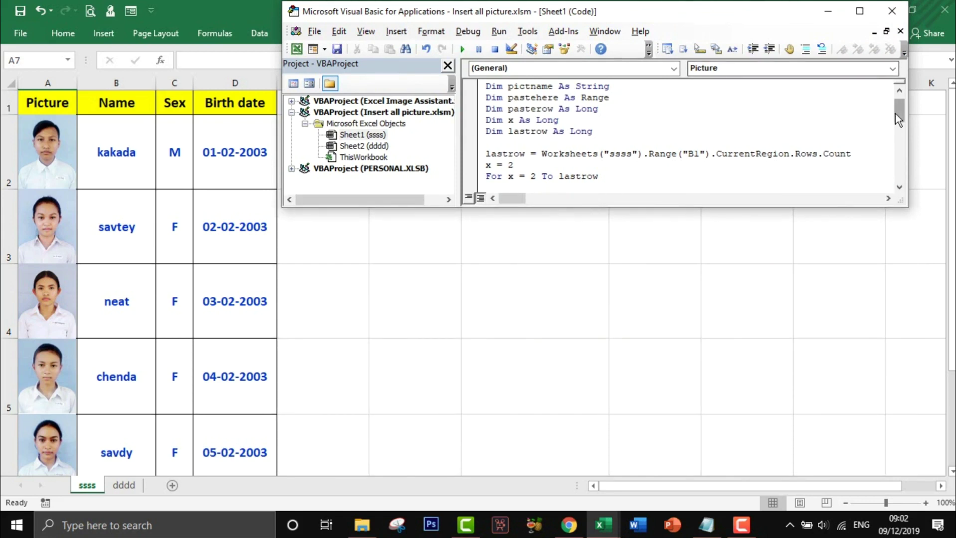
{"action": "left_click_drag", "start_coordinate": [899, 113], "coordinate": [900, 184]}
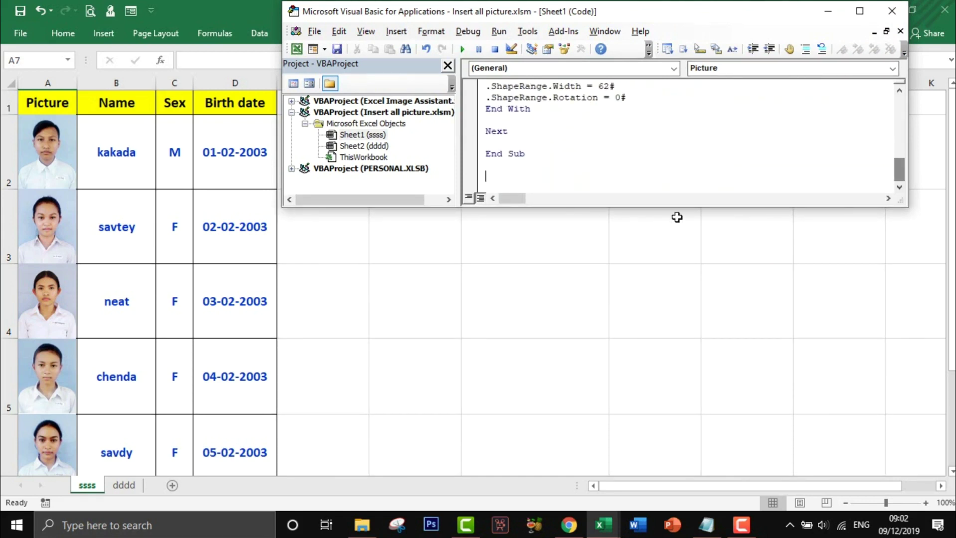
{"action": "left_click_drag", "start_coordinate": [666, 208], "coordinate": [654, 479]}
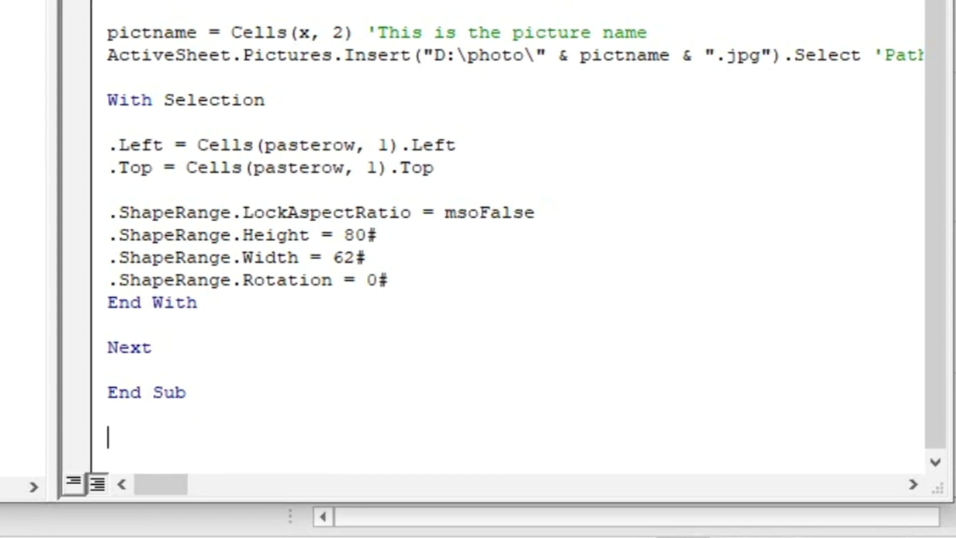
- Add a Sub Deleteall() header with its End Sub below the Picture macro
{"action": "type", "text": "?7"}
{"action": "key", "text": "BackSpace"}
{"action": "key", "text": "BackSpace"}
{"action": "type", "text": "Sub"}
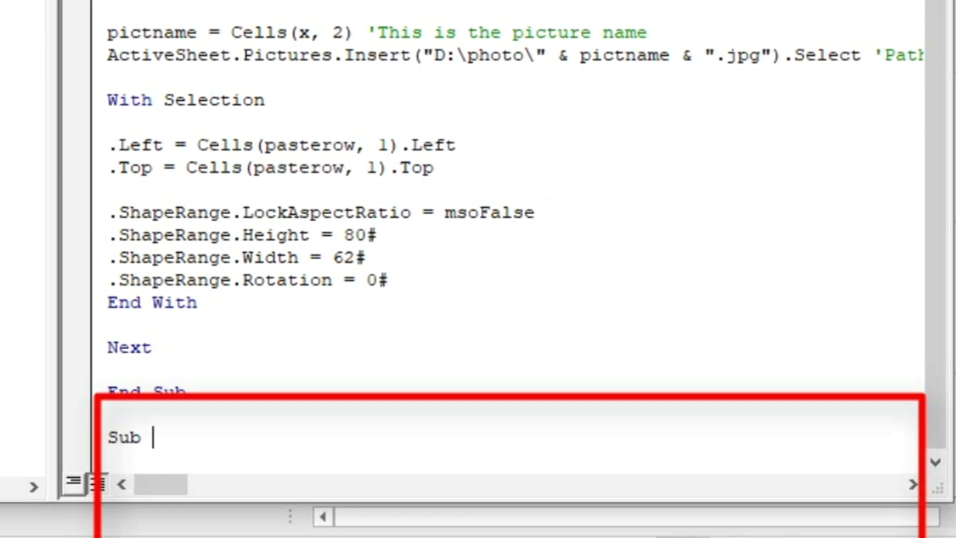
{"action": "type", "text": "Deleteall()"}
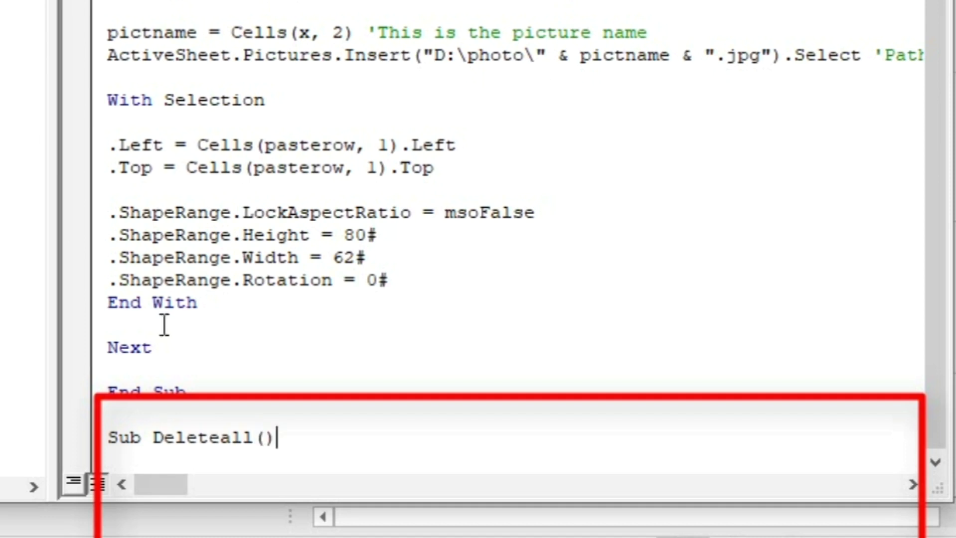
{"action": "mouse_move", "coordinate": [141, 437]}
{"action": "left_mouse_down"}
{"action": "mouse_move", "coordinate": [114, 434]}
{"action": "mouse_move", "coordinate": [89, 450]}
{"action": "left_mouse_up"}
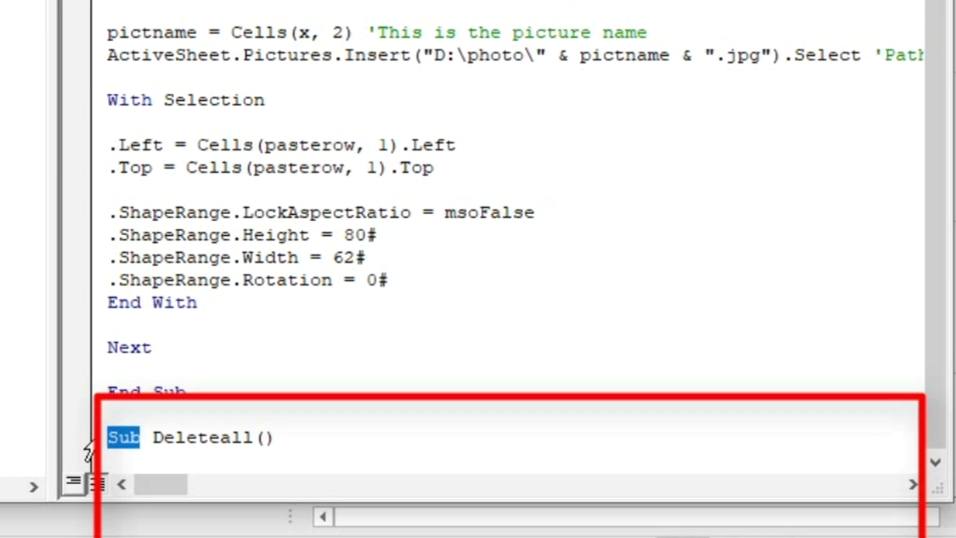
{"action": "left_click", "coordinate": [255, 438]}
{"action": "left_click_drag", "start_coordinate": [254, 438], "coordinate": [176, 445]}
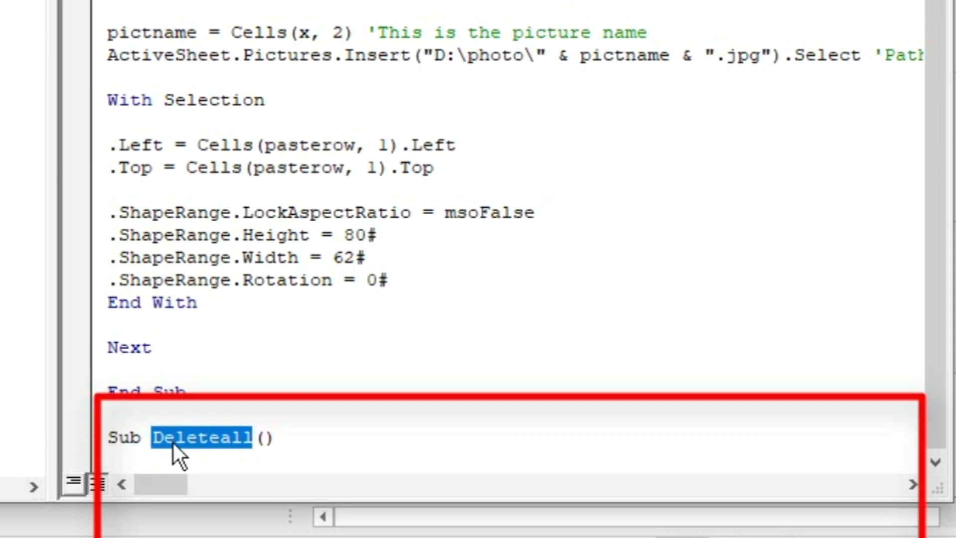
{"action": "left_click_drag", "start_coordinate": [279, 439], "coordinate": [261, 439]}
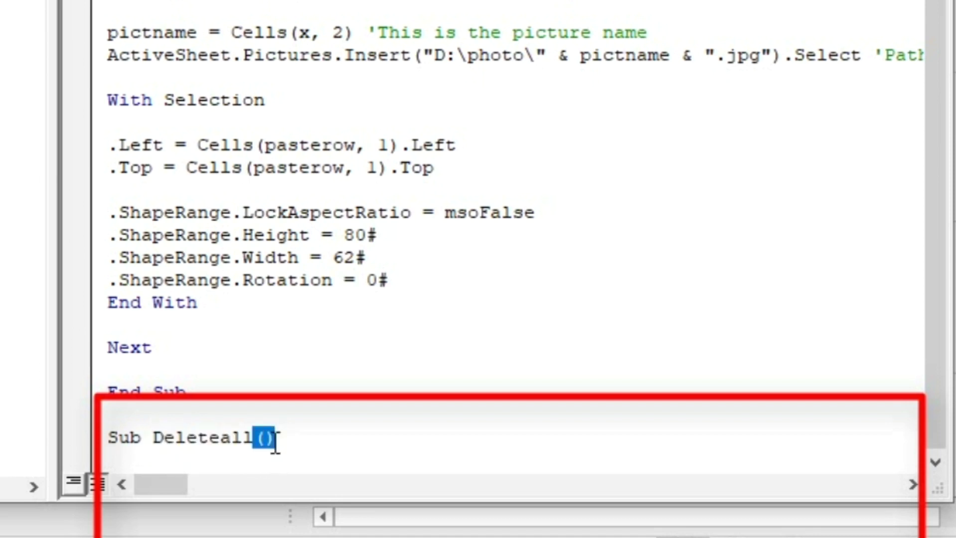
{"action": "left_click", "coordinate": [281, 439]}
{"action": "key", "text": "Return"}
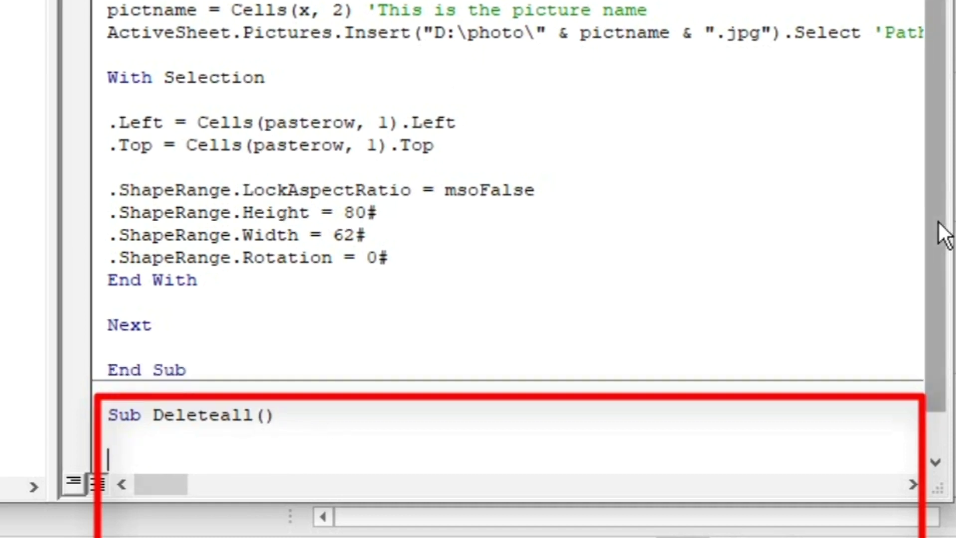
{"action": "scroll", "coordinate": [938, 221], "scroll_direction": "down", "scroll_amount": 1}
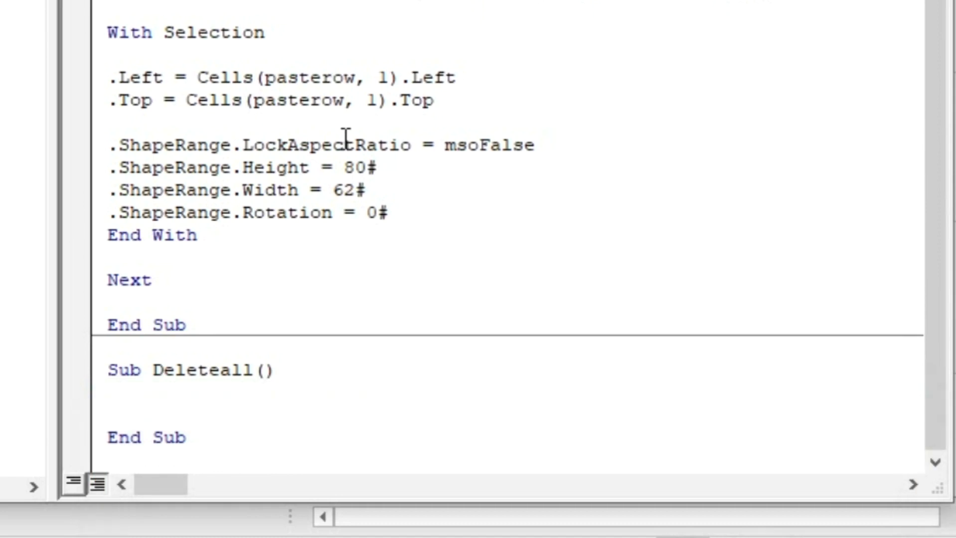
- Add the comment 'Specific to Control Name as the first line inside Deleteall
{"action": "key", "text": "Return"}
{"action": "key", "text": "Up"}
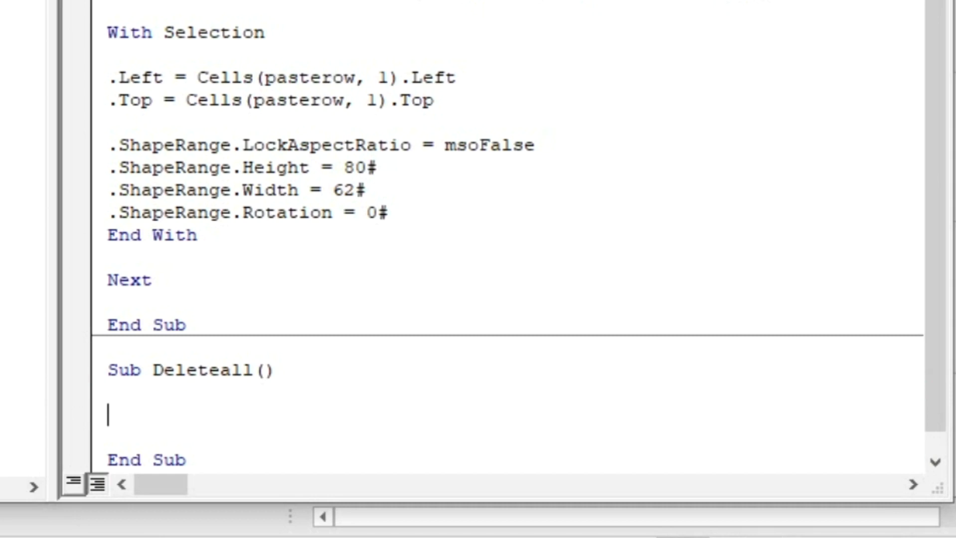
{"action": "type", "text": "'Specific to C"}
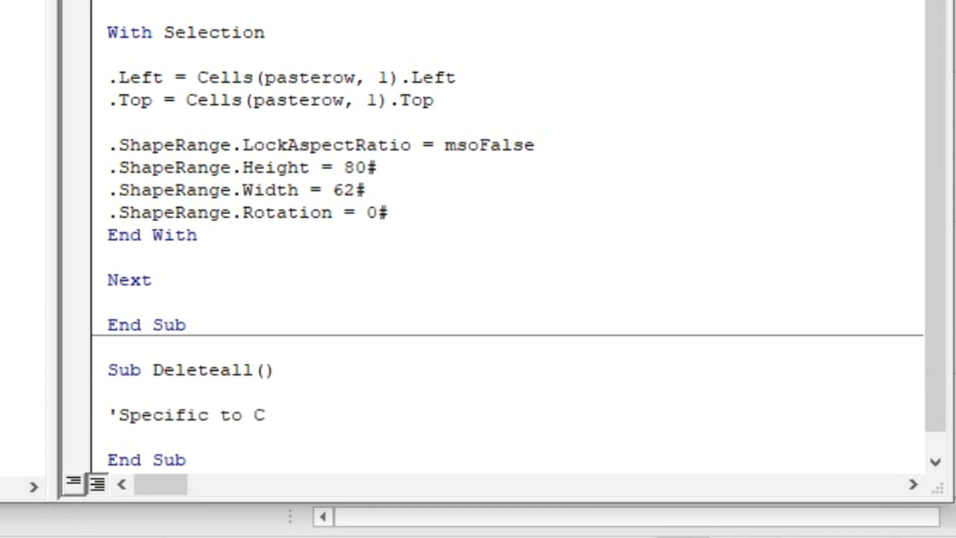
{"action": "type", "text": "ontr"}
{"action": "key", "text": "BackSpace"}
{"action": "type", "text": "trol"}
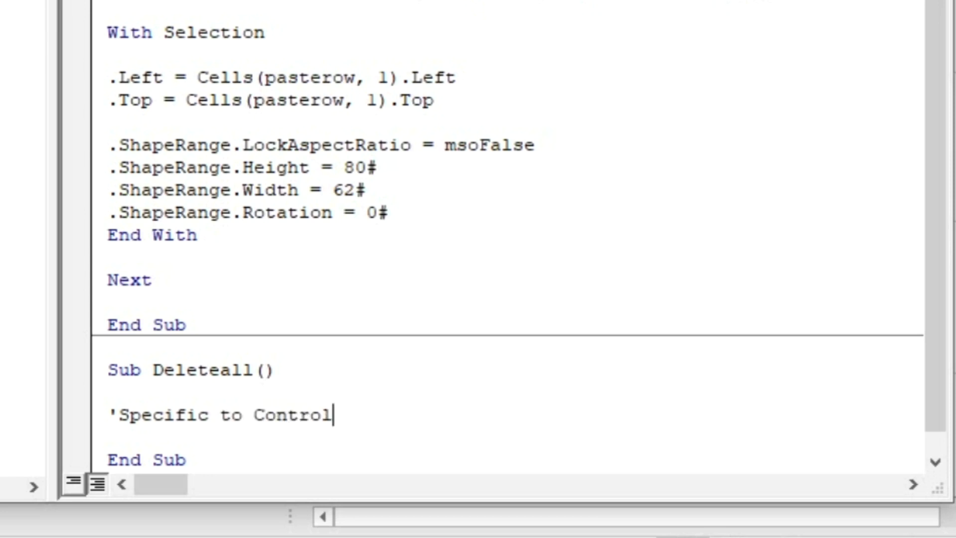
{"action": "type", "text": "Name"}
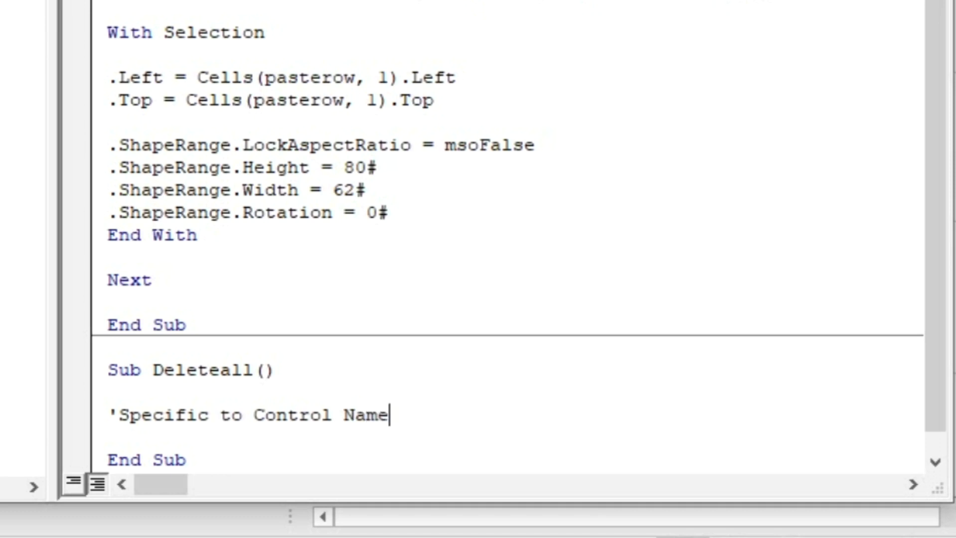
{"action": "key", "text": "Return"}
- Declare Dim Stuff As Shape on the next line
{"action": "type", "text": "Dim "}
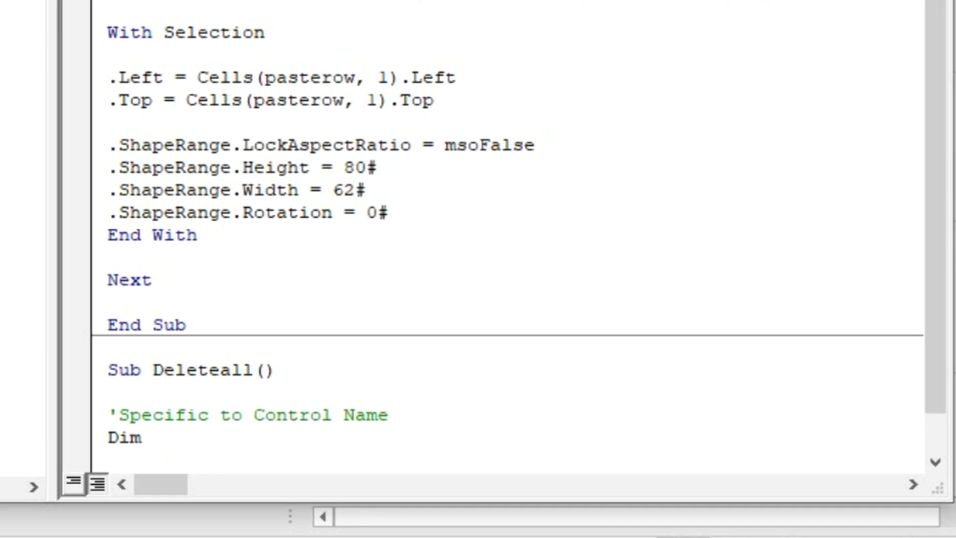
{"action": "type", "text": "Stuff "}
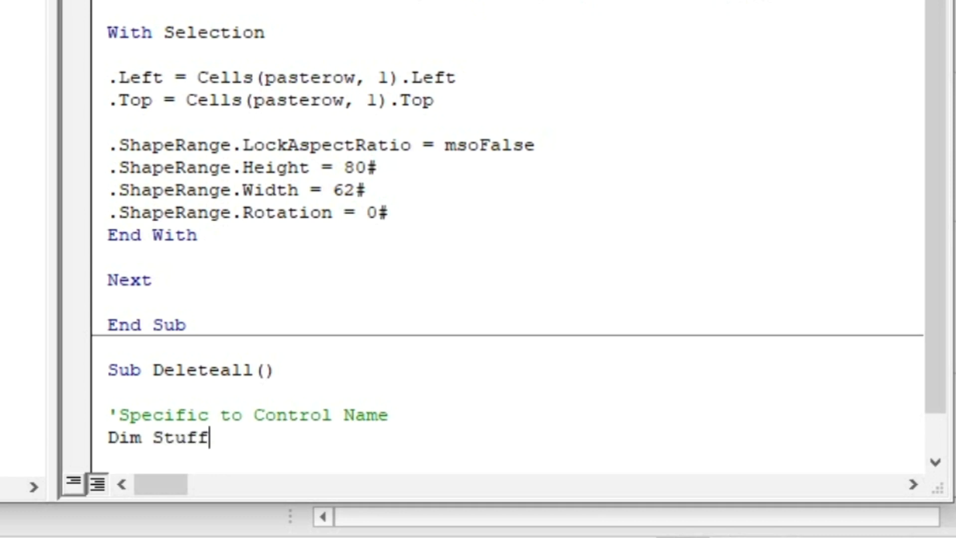
{"action": "type", "text": "As Shape"}
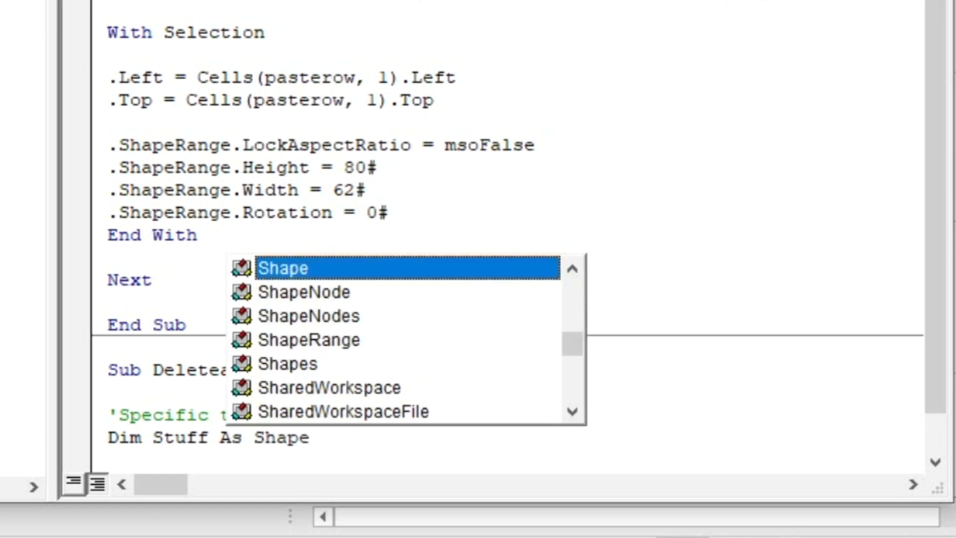
{"action": "key", "text": "Return"}
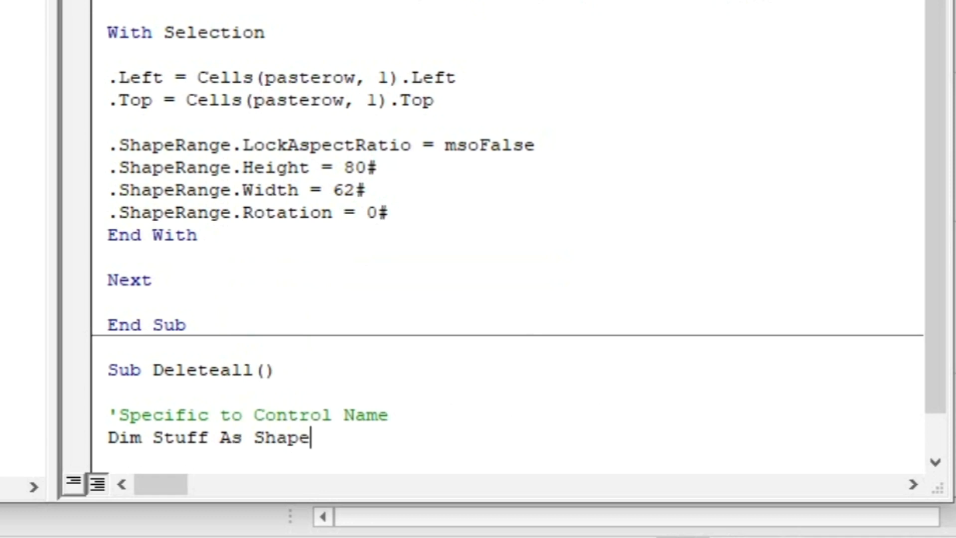
{"action": "key", "text": "Return"}
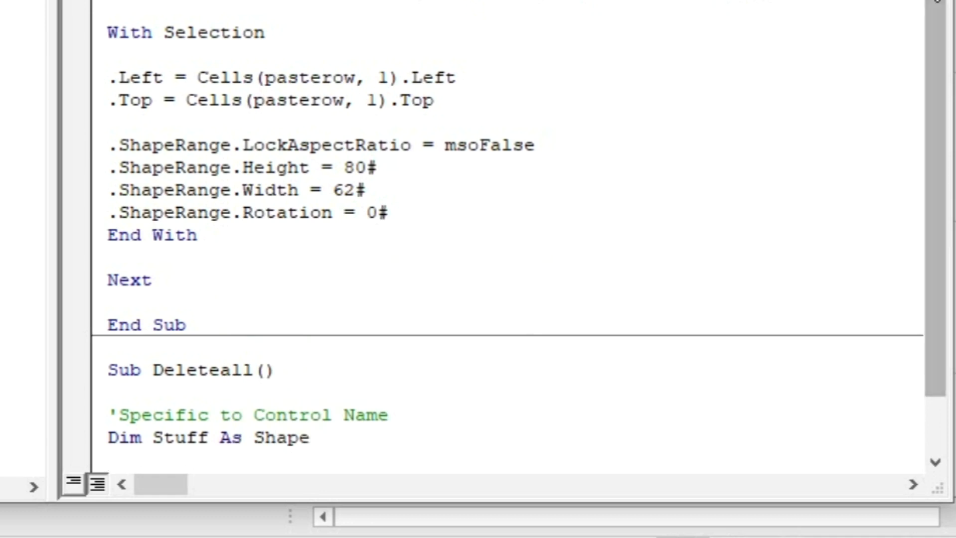
{"action": "scroll", "coordinate": [937, 169], "scroll_direction": "down", "scroll_amount": 1}
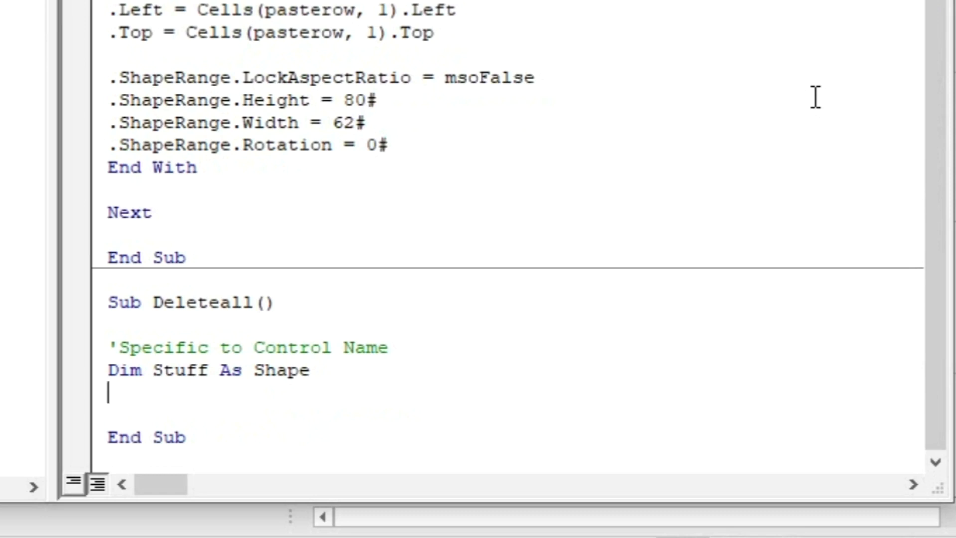
- Add the line On Error Resume Next to Deleteall
{"action": "type", "text": "On Error"}
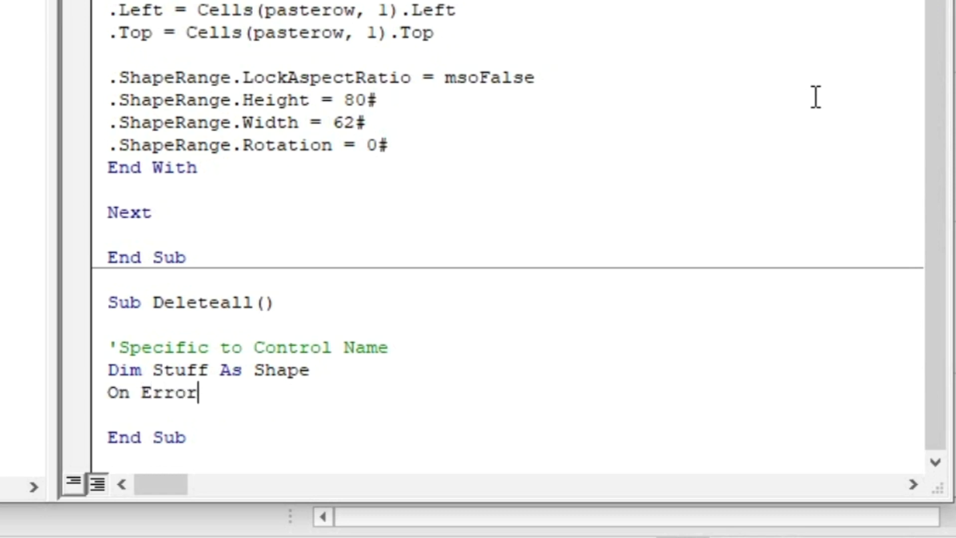
{"action": "type", "text": " T"}
{"action": "key", "text": "BackSpace"}
{"action": "type", "text": "Resume"}
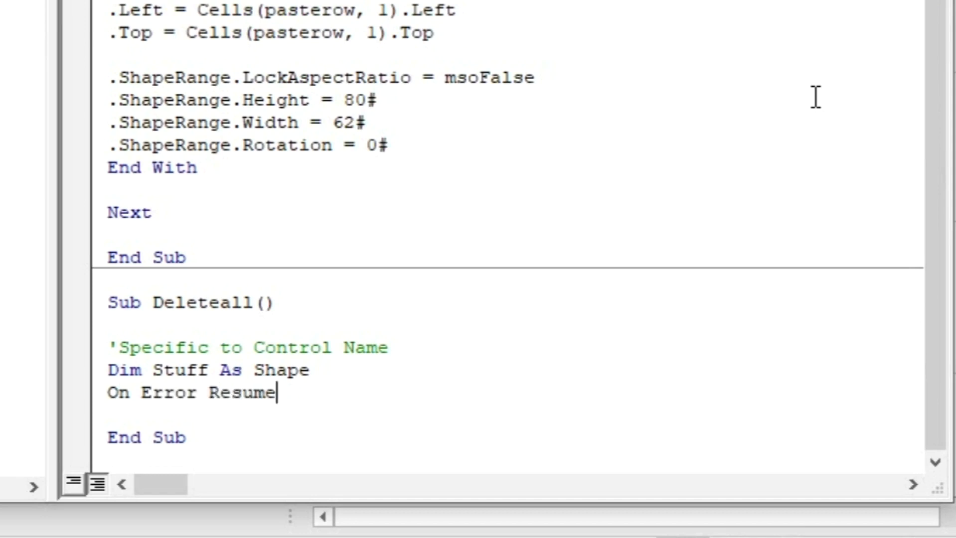
{"action": "type", "text": " Next"}
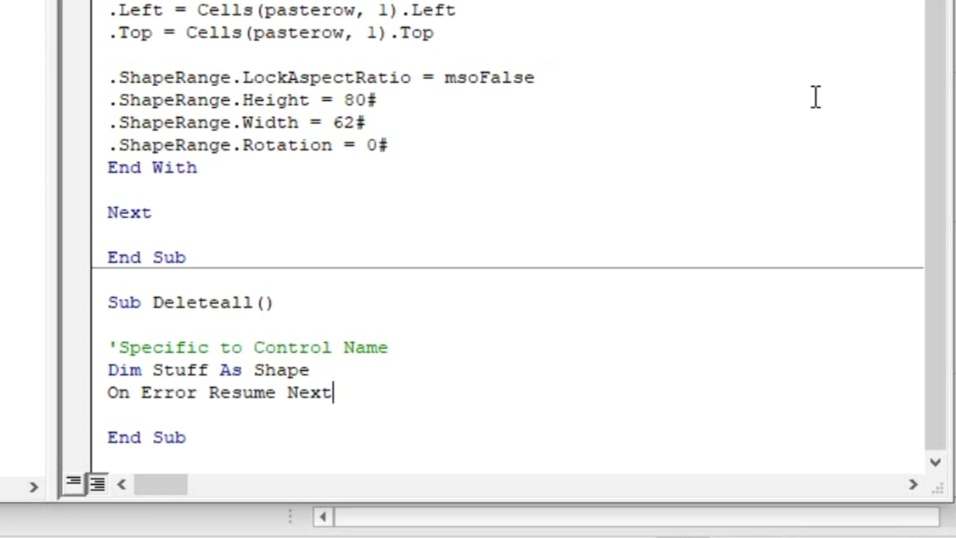
{"action": "key", "text": "Return"}
{"action": "key", "text": "Return"}
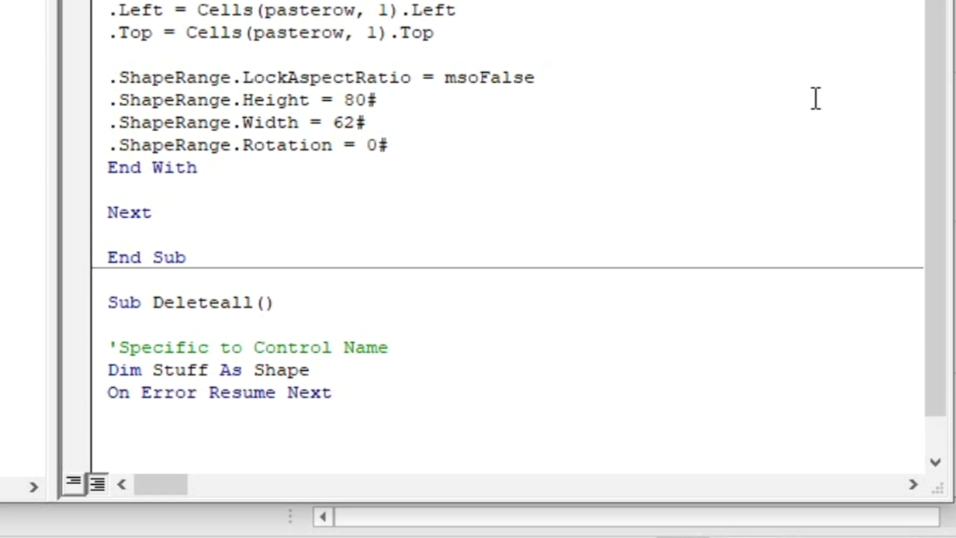
- Begin the loop For Each Stuff In ThisWorkbook.Sheets( on a new line
{"action": "type", "text": "For "}
{"action": "type", "text": "Eche"}
{"action": "key", "text": "BackSpace"}
{"action": "key", "text": "BackSpace"}
{"action": "key", "text": "BackSpace"}
{"action": "type", "text": "ache"}
{"action": "key", "text": "BackSpace"}
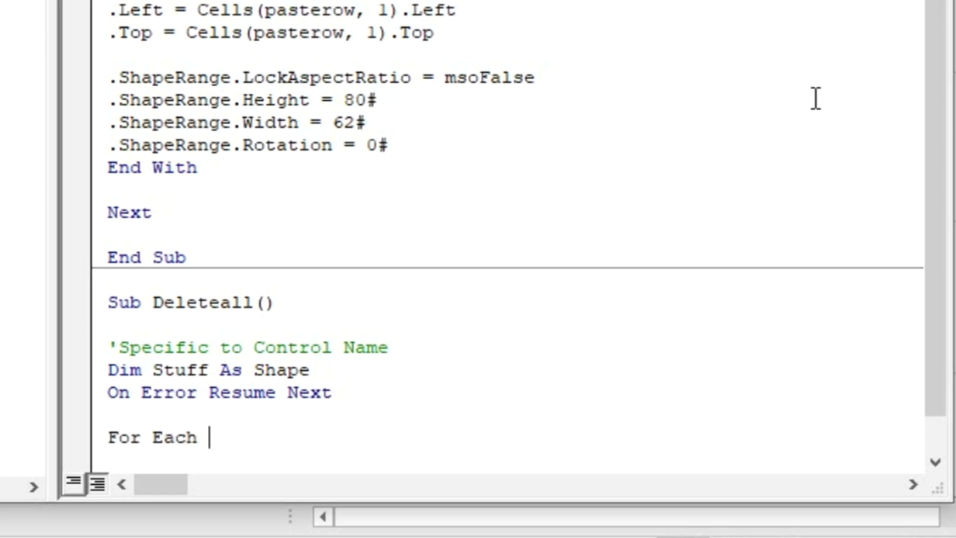
{"action": "type", "text": "T"}
{"action": "key", "text": "BackSpace"}
{"action": "type", "text": "Stuf"}
{"action": "type", "text": "in"}
{"action": "key", "text": "BackSpace"}
{"action": "key", "text": "BackSpace"}
{"action": "type", "text": "In ThisWork"}
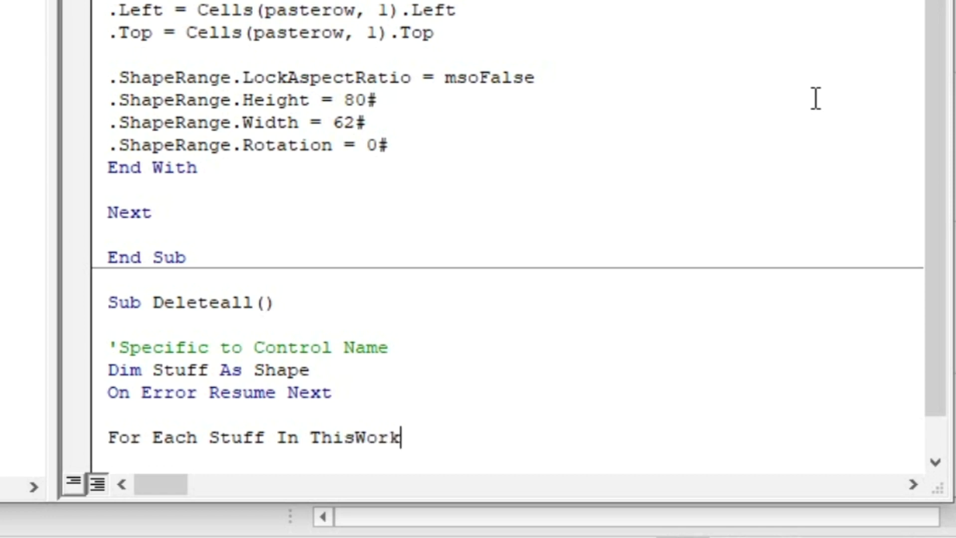
{"action": "type", "text": "book"}
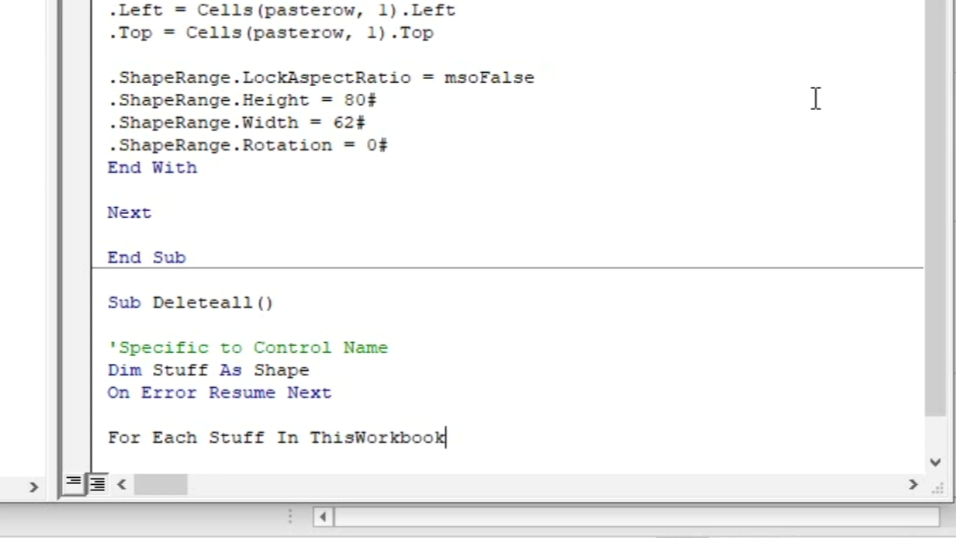
{"action": "type", "text": ".Sheets"}
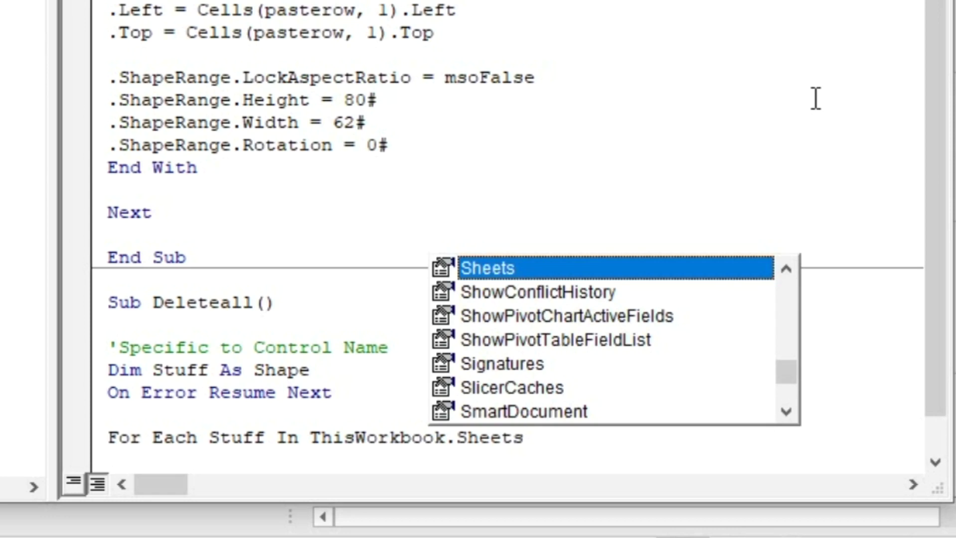
{"action": "key", "text": "Return"}
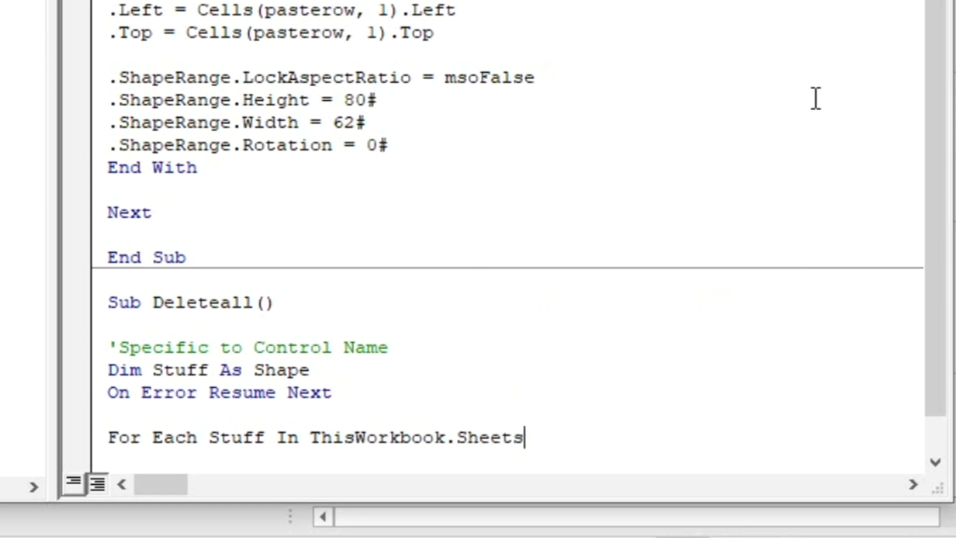
{"action": "type", "text": "("}
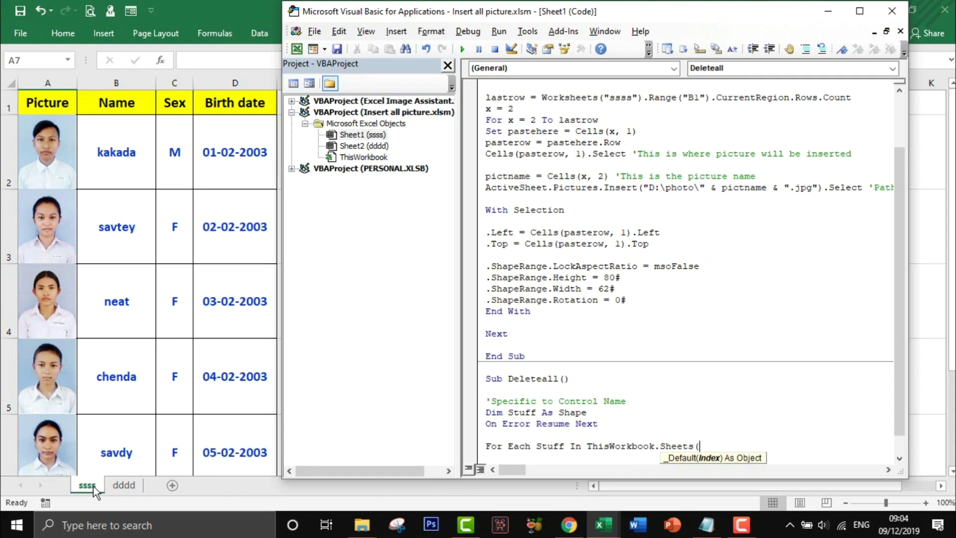
{"action": "left_click", "coordinate": [362, 135]}
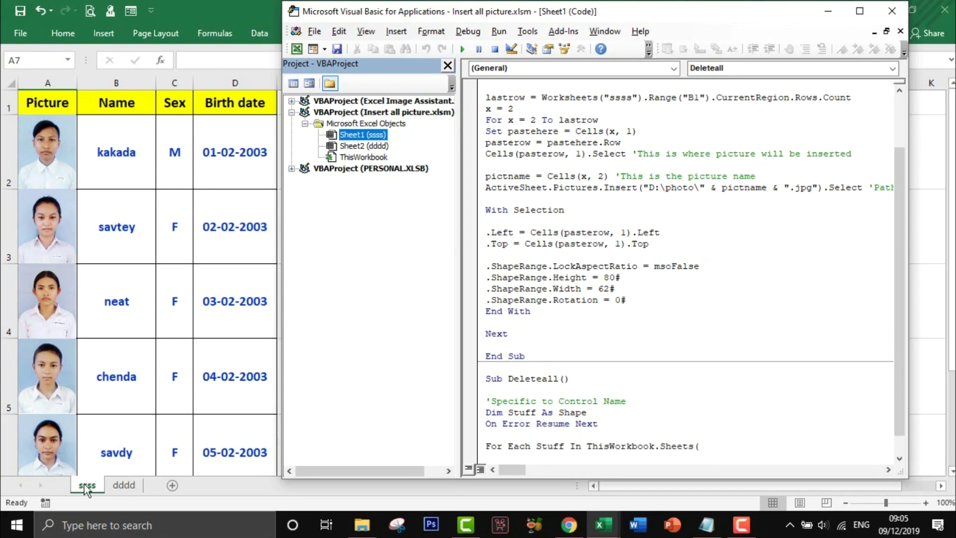
{"action": "left_click", "coordinate": [368, 149]}
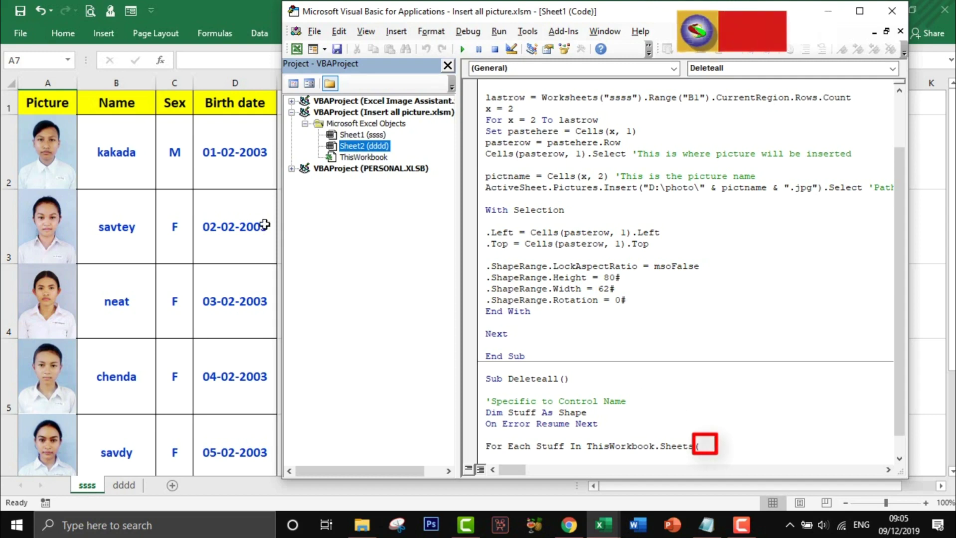
{"action": "left_click", "coordinate": [360, 137]}
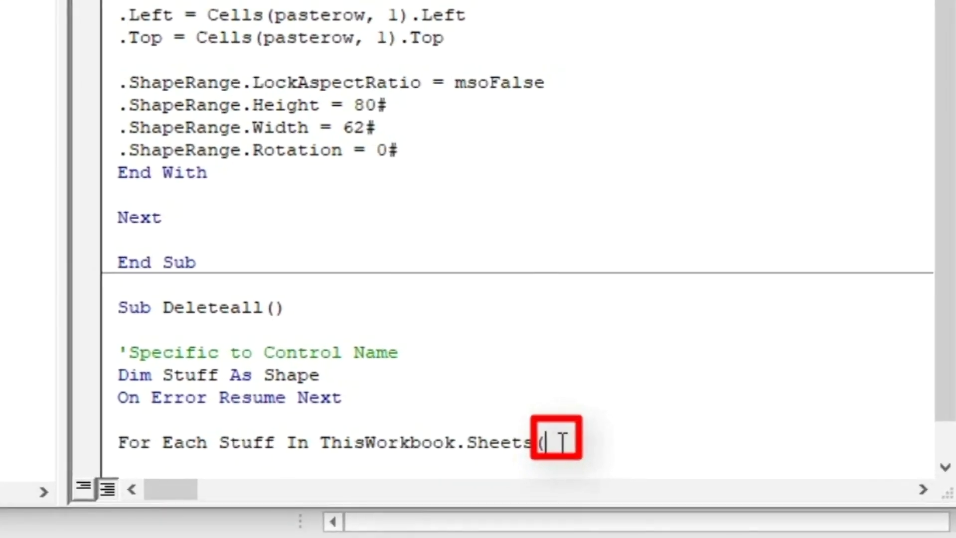
{"action": "type", "text": "1"}
{"action": "type", "text": ")."}
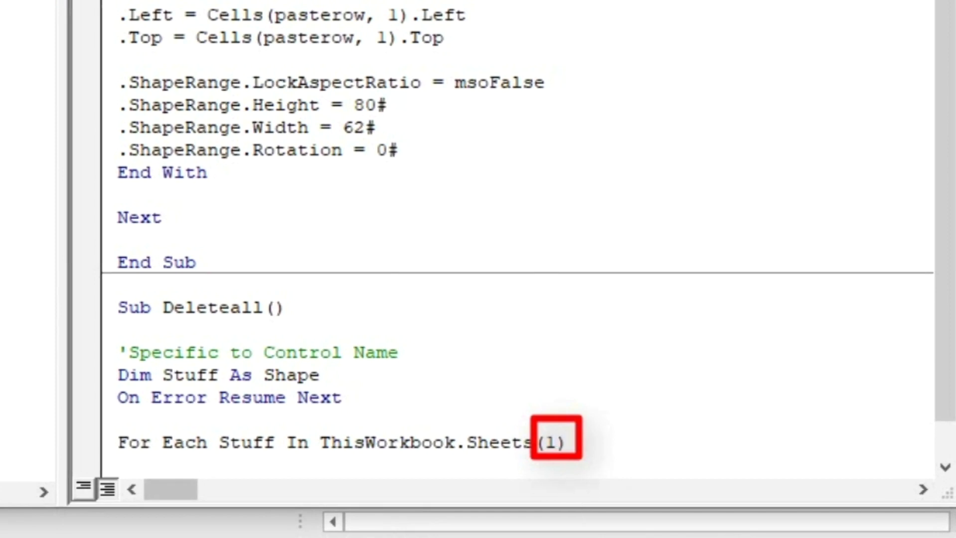
{"action": "type", "text": "Shape"}
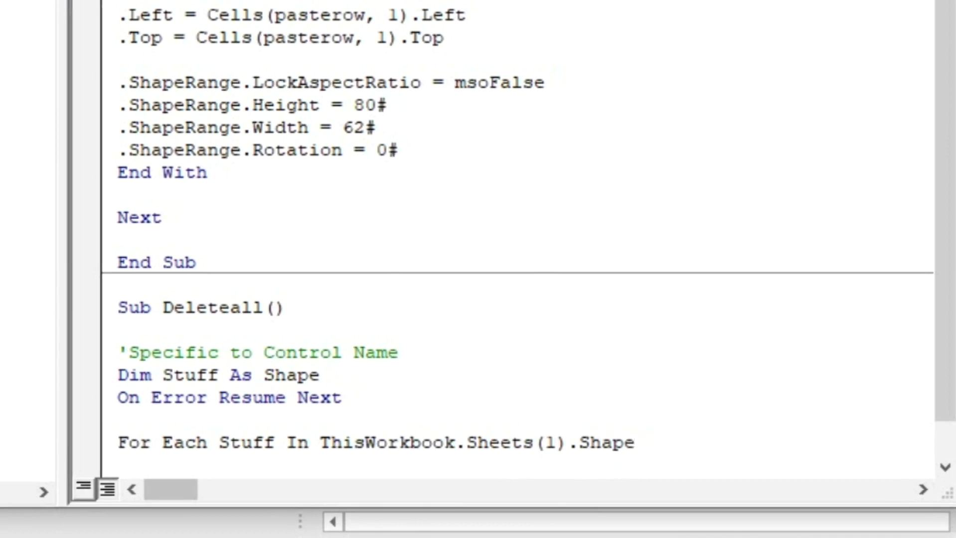
{"action": "type", "text": "e"}
- Finish the loop line as For Each Stuff In ThisWorkbook.Sheets(1).Shapes and begin an If InStr line below
{"action": "key", "text": "BackSpace"}
{"action": "type", "text": "s"}
{"action": "key", "text": "Return"}
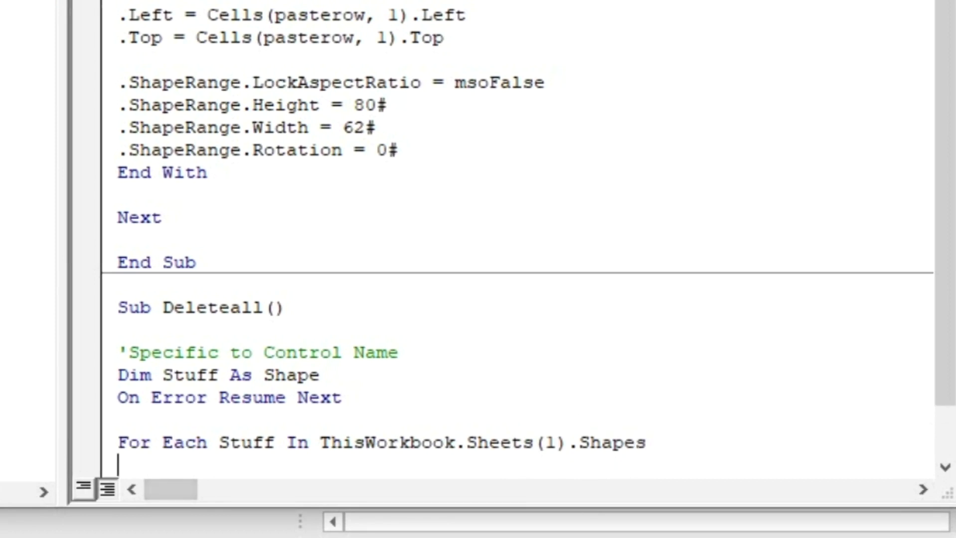
{"action": "scroll", "coordinate": [743, 214], "scroll_direction": "down", "scroll_amount": 1}
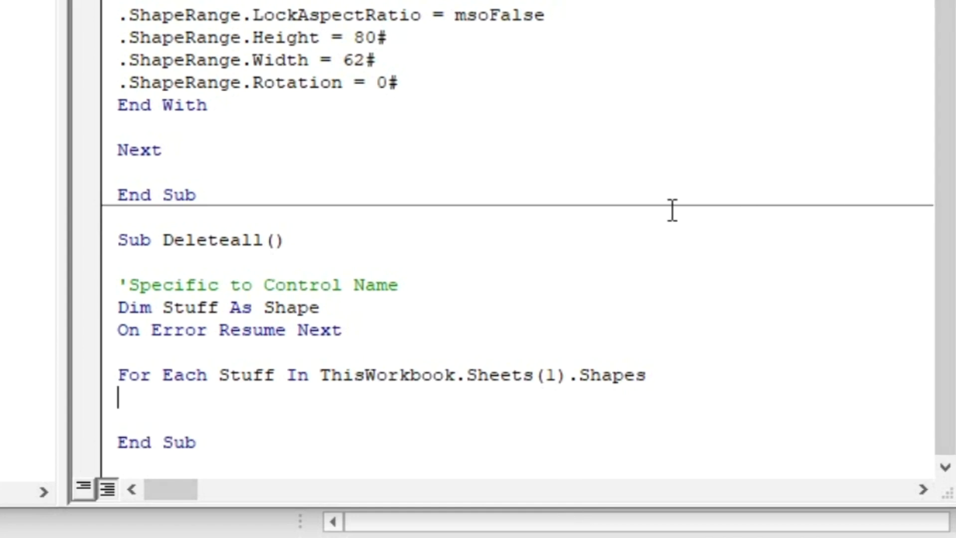
{"action": "type", "text": "If S"}
{"action": "key", "text": "BackSpace"}
{"action": "type", "text": "Instr"}
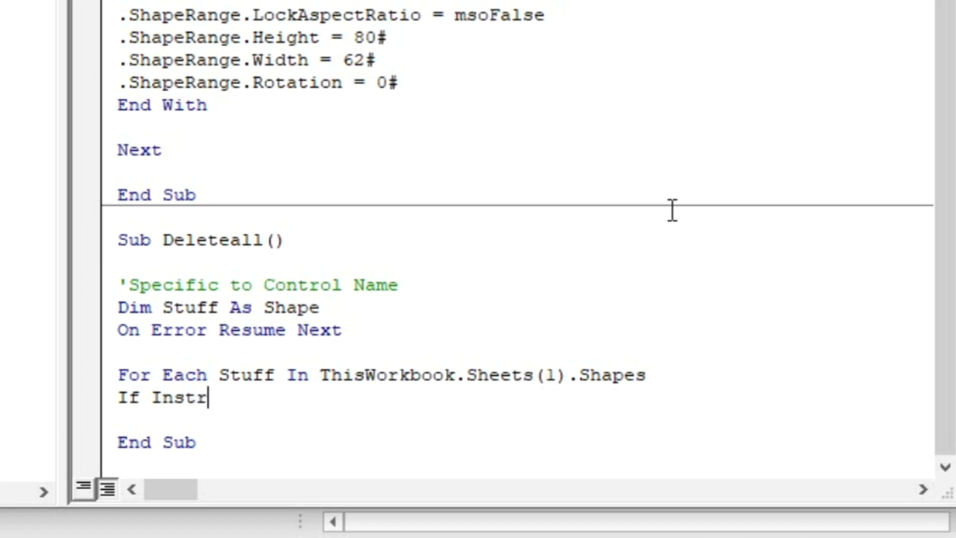
- Type the condition If InStr(UCase(Stuff.Name), UCase("Picture")) The under the For Each line
{"action": "key", "text": "BackSpace"}
{"action": "key", "text": "BackSpace"}
{"action": "key", "text": "BackSpace"}
{"action": "type", "text": "Str"}
{"action": "type", "text": "("}
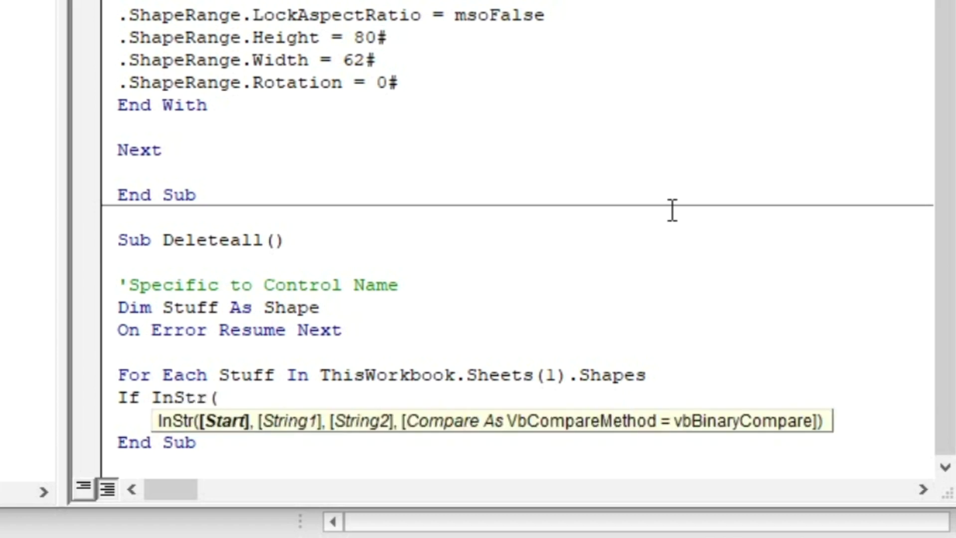
{"action": "type", "text": "UCase"}
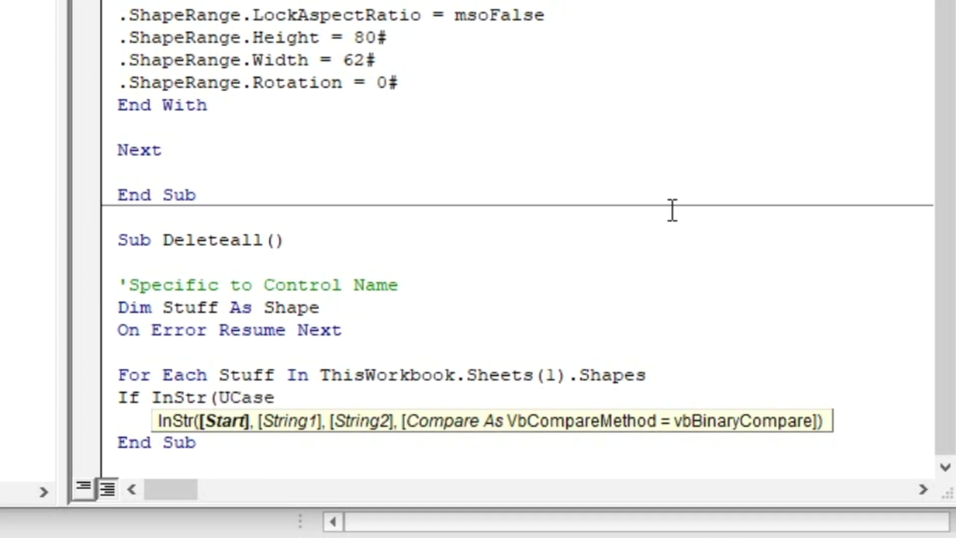
{"action": "type", "text": "("}
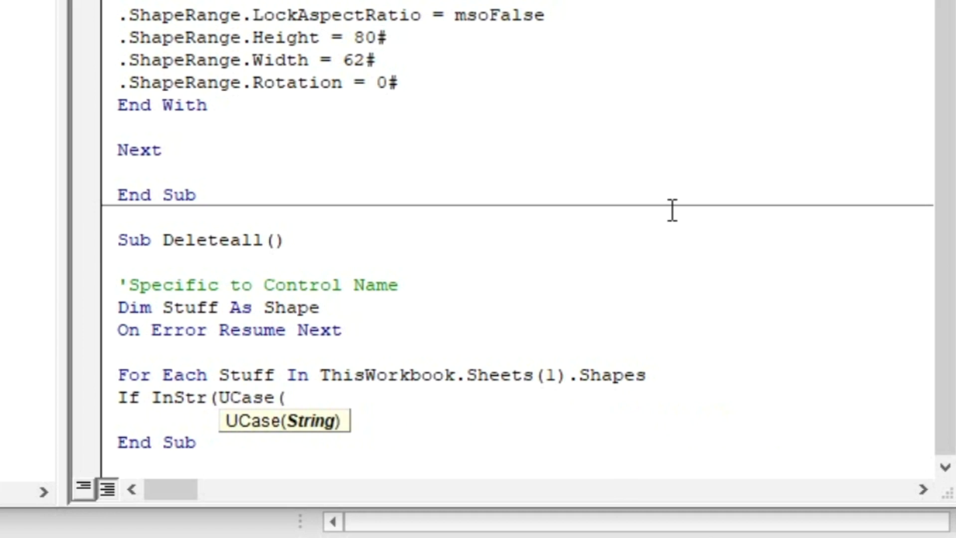
{"action": "type", "text": "Stuff"}
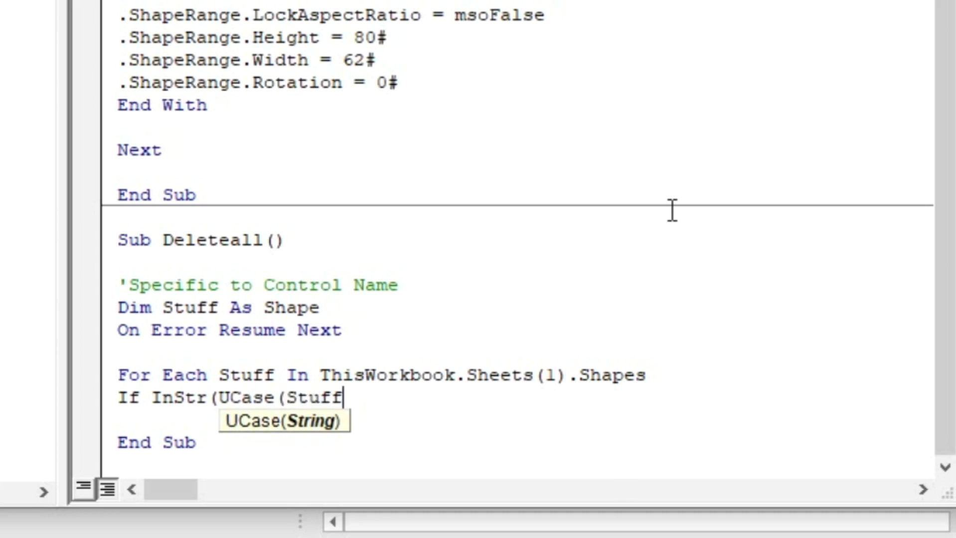
{"action": "type", "text": "."}
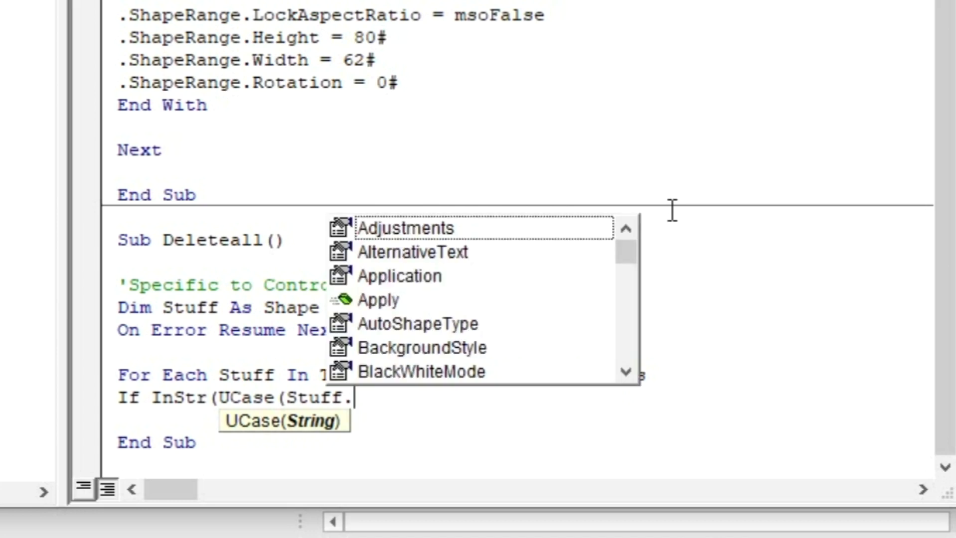
{"action": "type", "text": "Name"}
{"action": "key", "text": "Tab"}
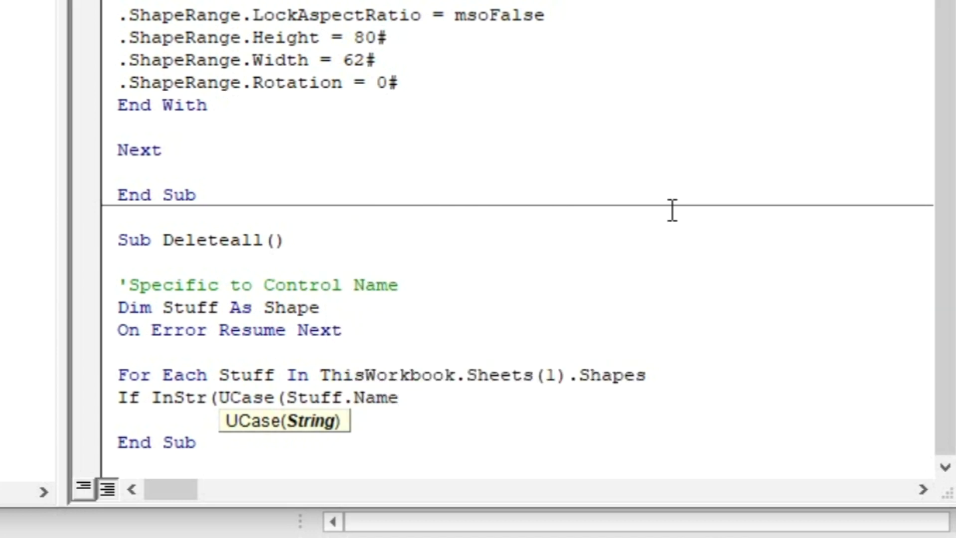
{"action": "type", "text": ")"}
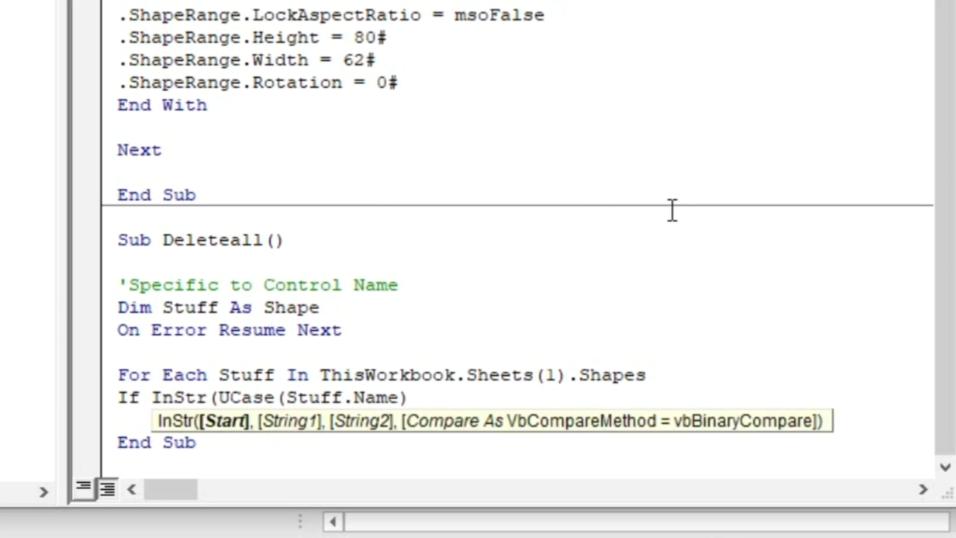
{"action": "type", "text": ", UCase"}
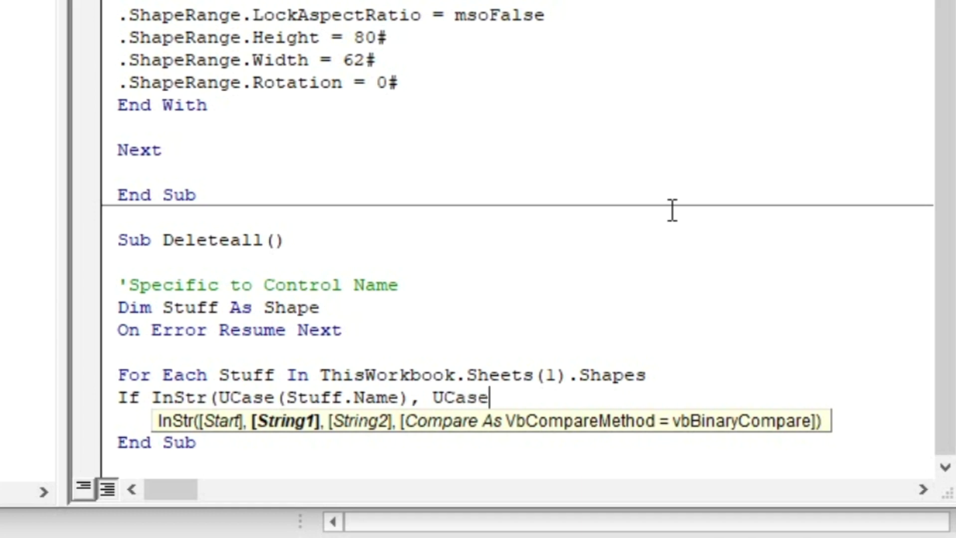
{"action": "type", "text": "(\"Picture"}
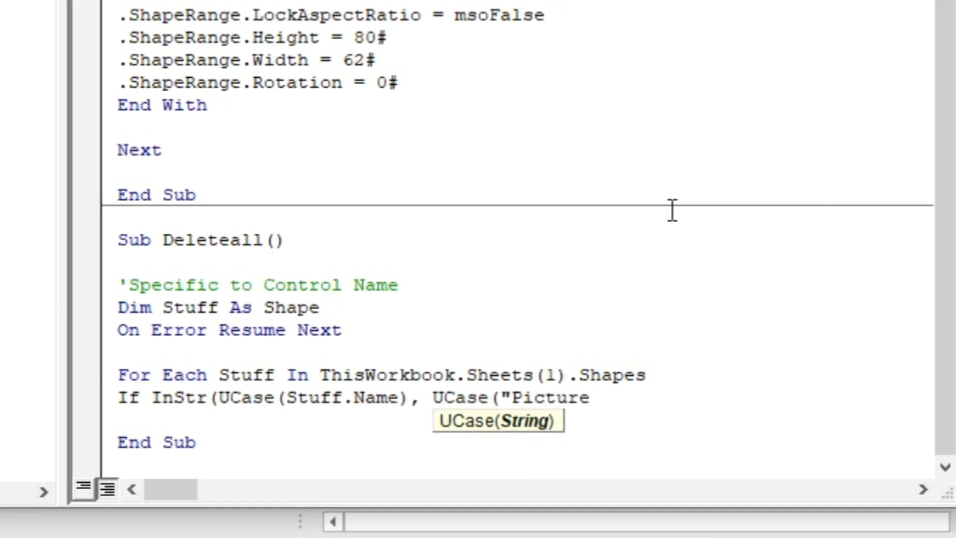
{"action": "type", "text": "\""}
{"action": "type", "text": ")"}
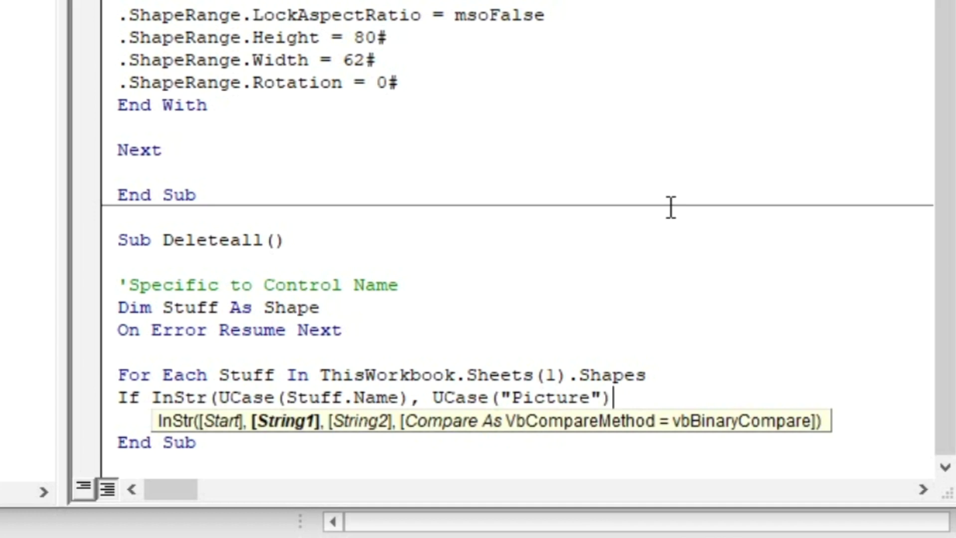
{"action": "type", "text": ")"}
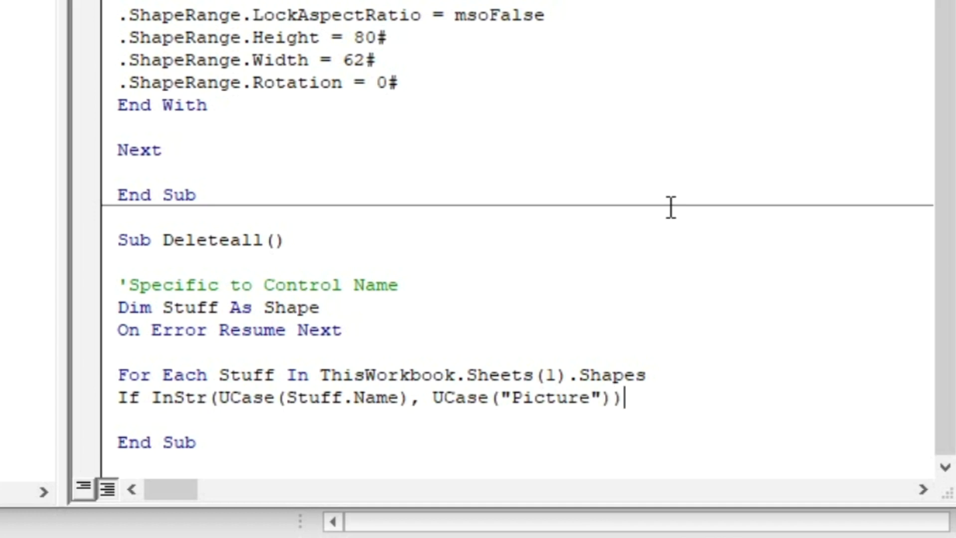
{"action": "type", "text": " The"}
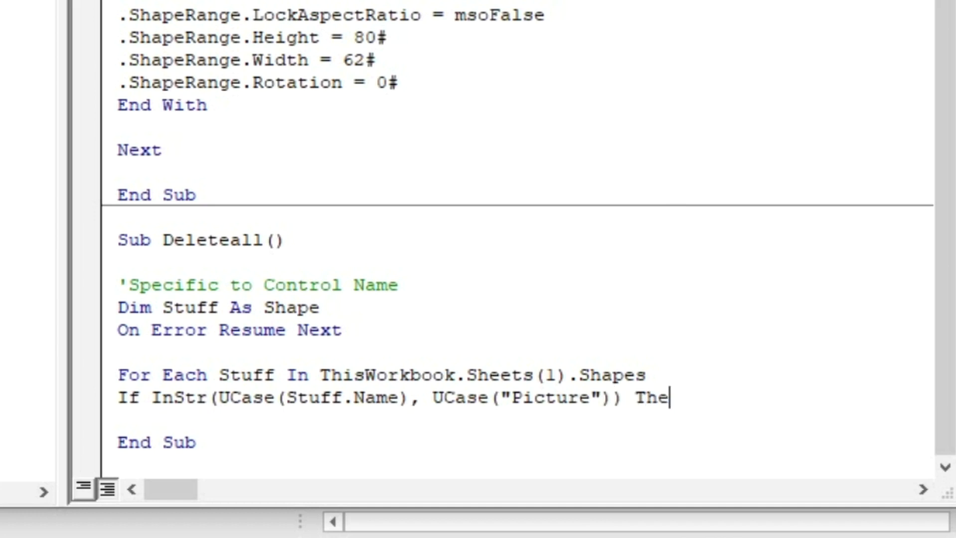
{"action": "key", "text": "Return"}
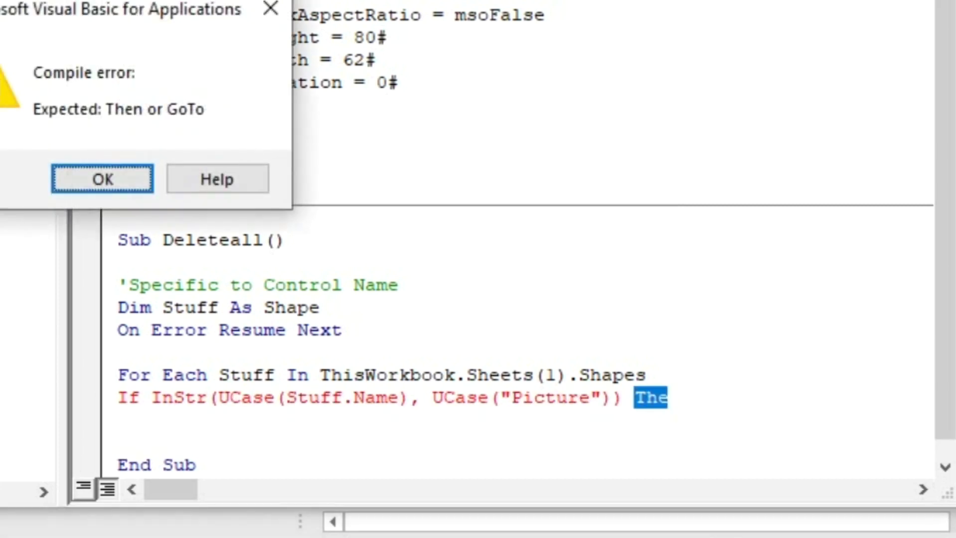
- Dismiss the compile error and complete the If line so it ends with Then
{"action": "left_click", "coordinate": [120, 178]}
{"action": "left_click", "coordinate": [684, 397]}
{"action": "type", "text": "n"}
{"action": "key", "text": "Return"}
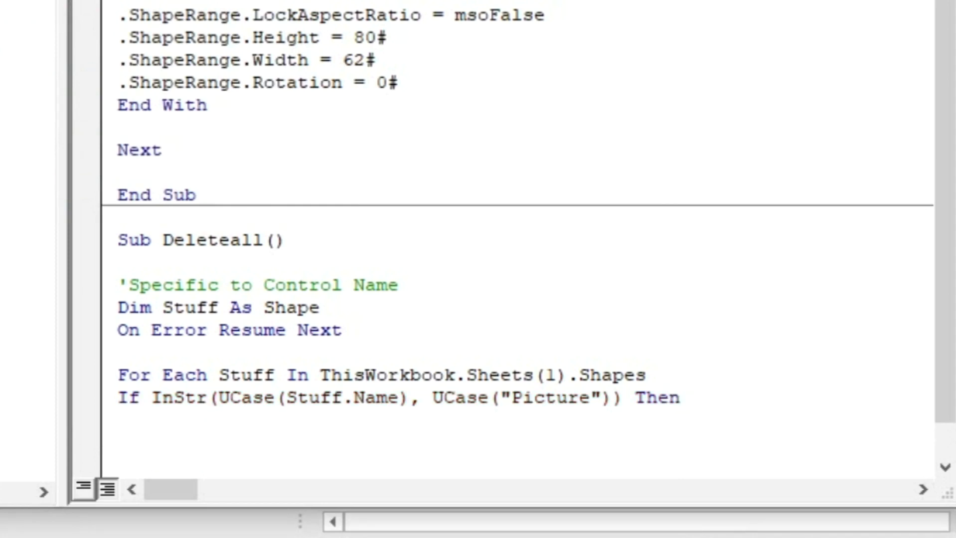
- Add the Stuff.Delete statement inside the If block
{"action": "type", "text": "Stfuu"}
{"action": "key", "text": "BackSpace"}
{"action": "key", "text": "BackSpace"}
{"action": "key", "text": "BackSpace"}
{"action": "type", "text": "uff "}
{"action": "type", "text": "D"}
{"action": "key", "text": "BackSpace"}
{"action": "key", "text": "BackSpace"}
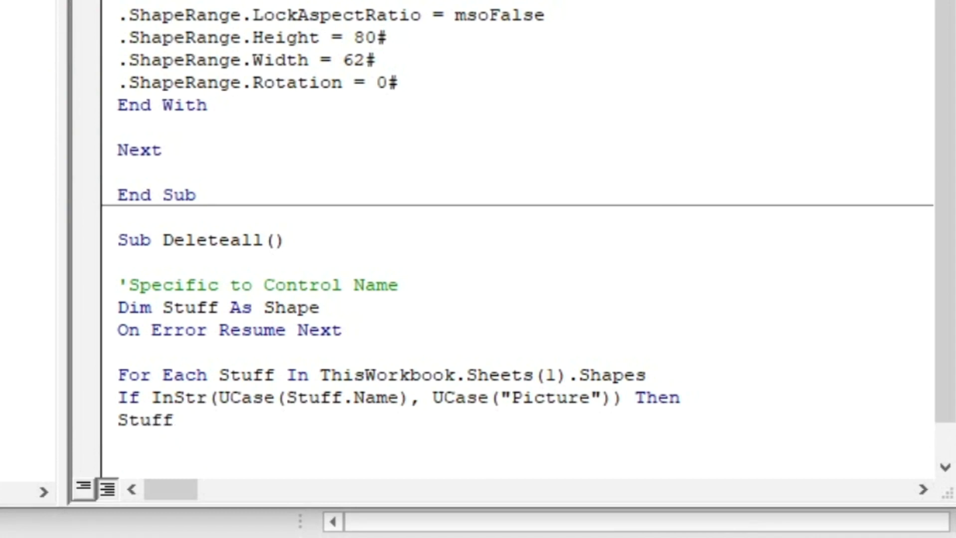
{"action": "type", "text": ".Del"}
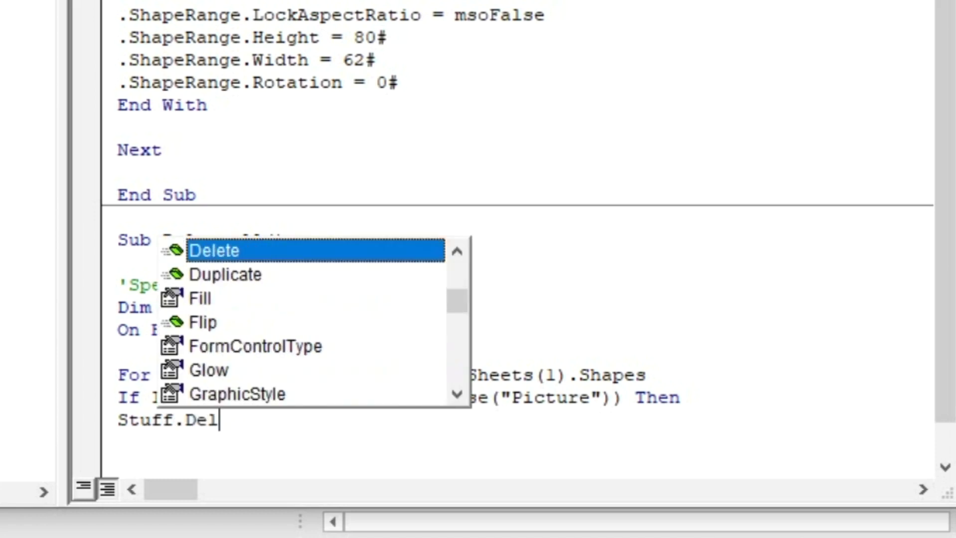
{"action": "type", "text": "t"}
{"action": "key", "text": "BackSpace"}
{"action": "key", "text": "Tab"}
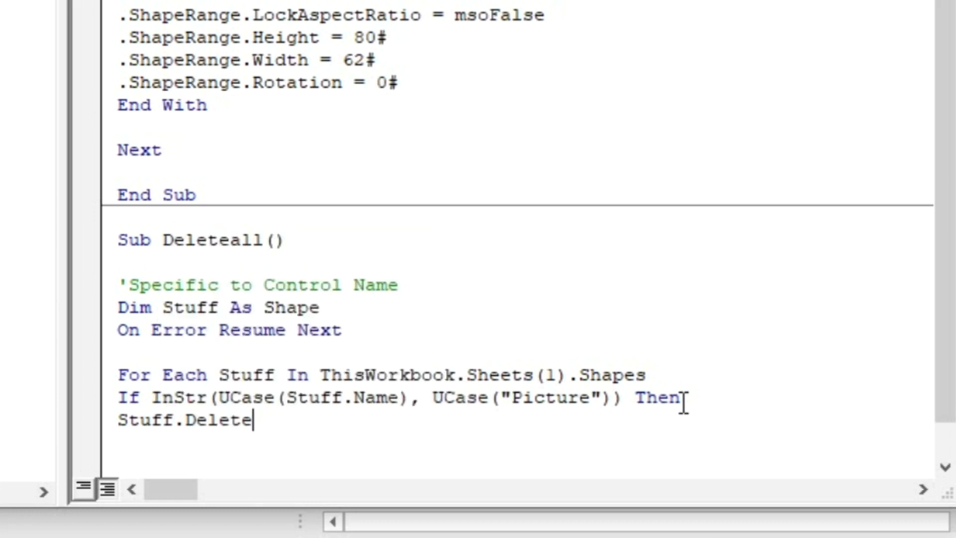
{"action": "key", "text": "Return"}
- Close the block with End If and Next, and remove the extra blank line above End Sub
{"action": "type", "text": "End "}
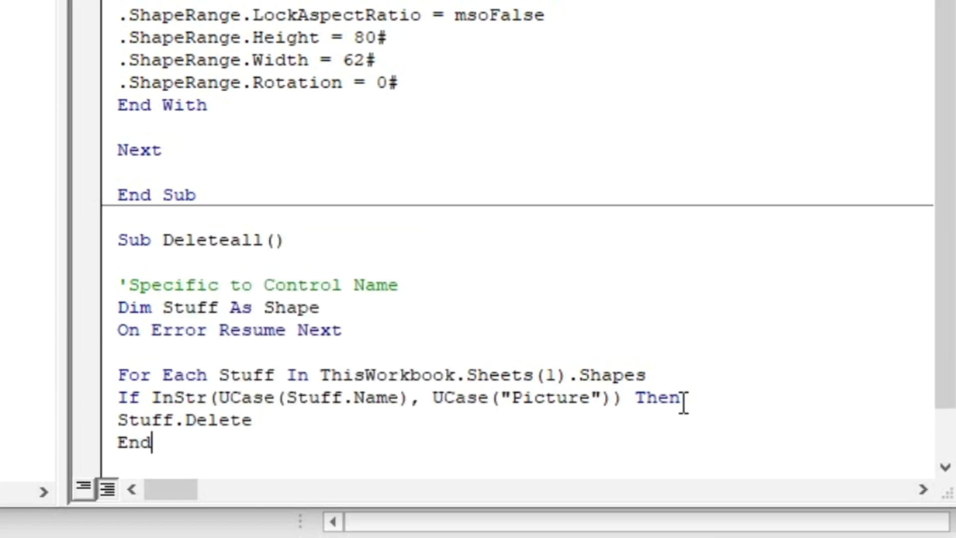
{"action": "type", "text": "If"}
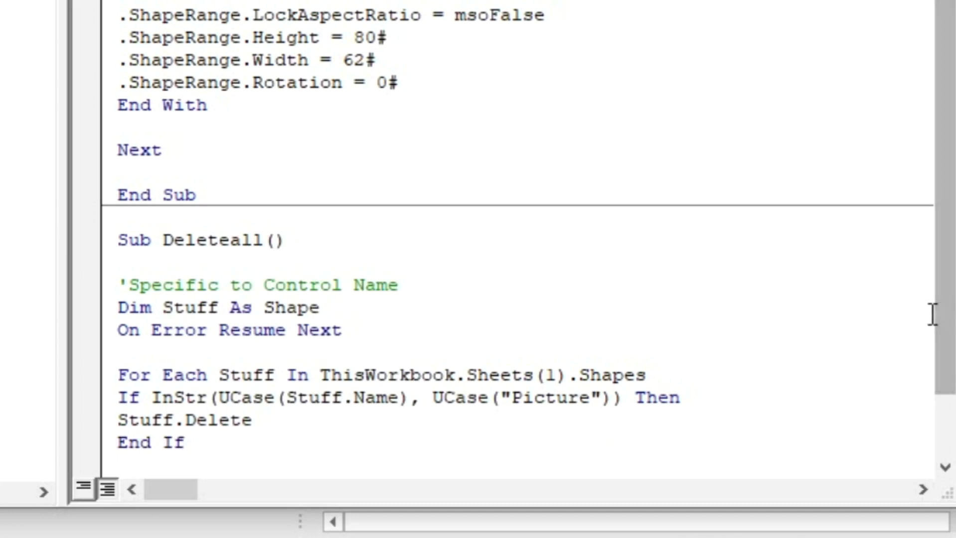
{"action": "scroll", "coordinate": [932, 315], "scroll_direction": "down", "scroll_amount": 2}
{"action": "type", "text": "Next"}
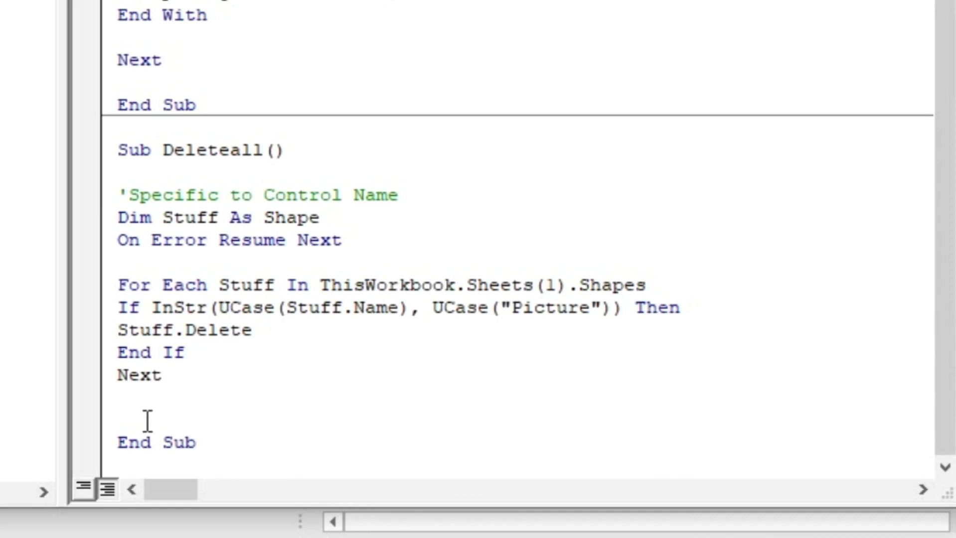
{"action": "left_click", "coordinate": [148, 421]}
{"action": "key", "text": "BackSpace"}
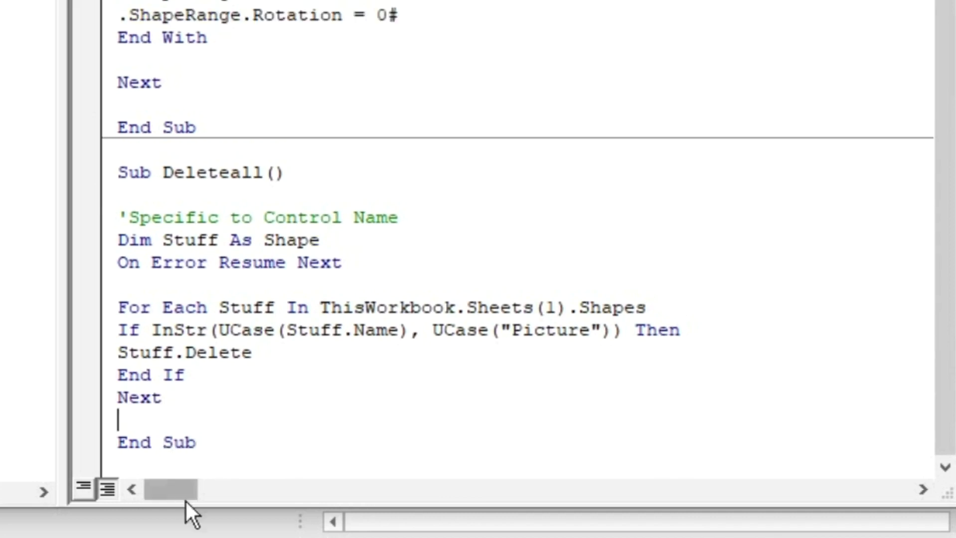
{"action": "left_click", "coordinate": [135, 464]}
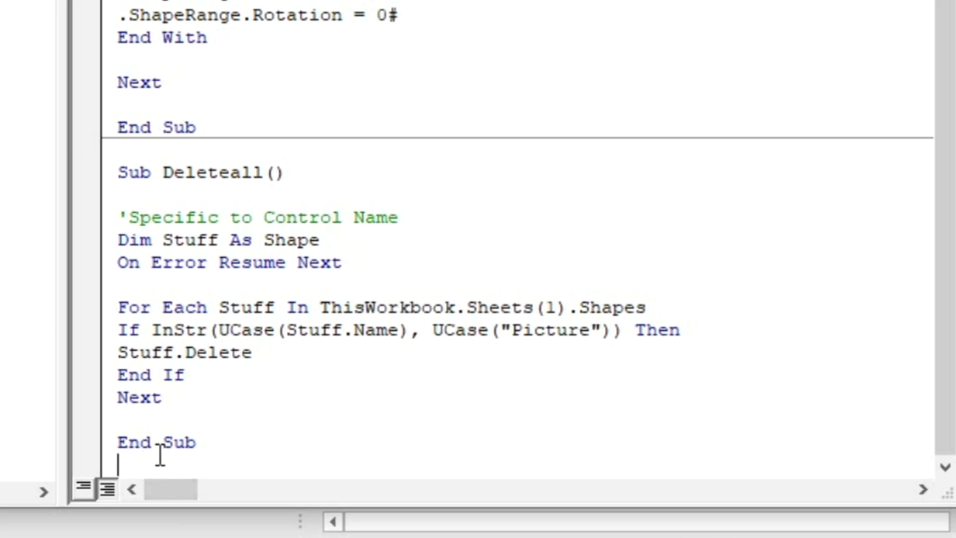
{"action": "left_click_drag", "start_coordinate": [151, 174], "coordinate": [118, 177]}
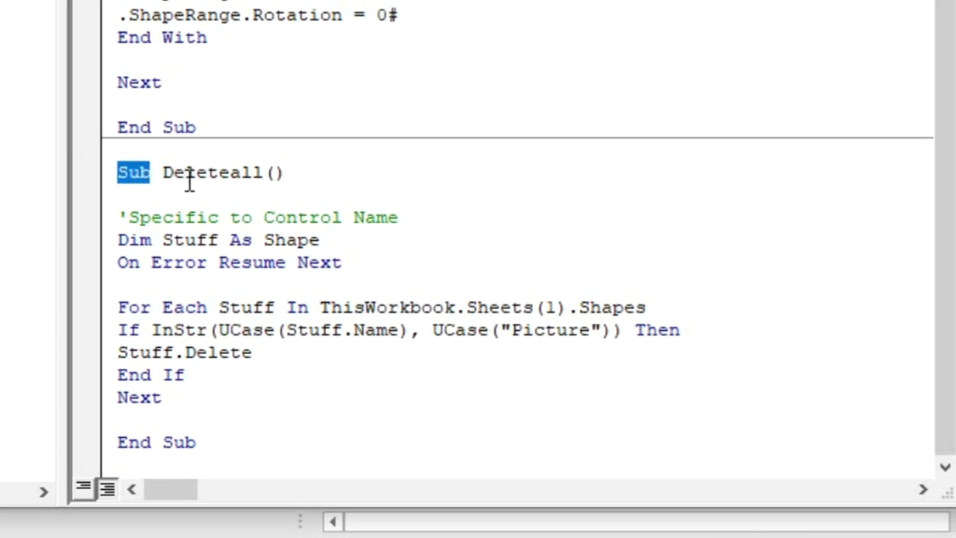
{"action": "left_click_drag", "start_coordinate": [261, 172], "coordinate": [195, 179]}
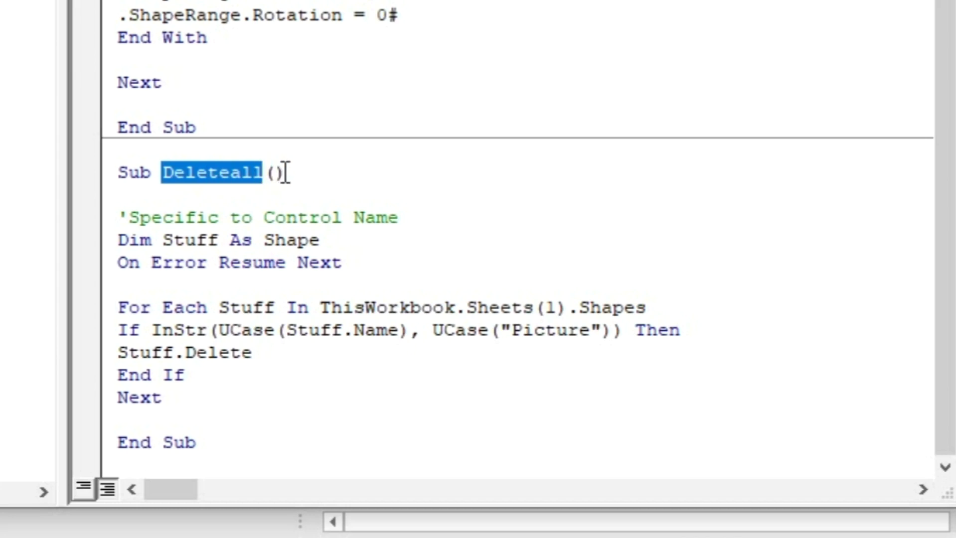
{"action": "left_click_drag", "start_coordinate": [288, 172], "coordinate": [268, 172]}
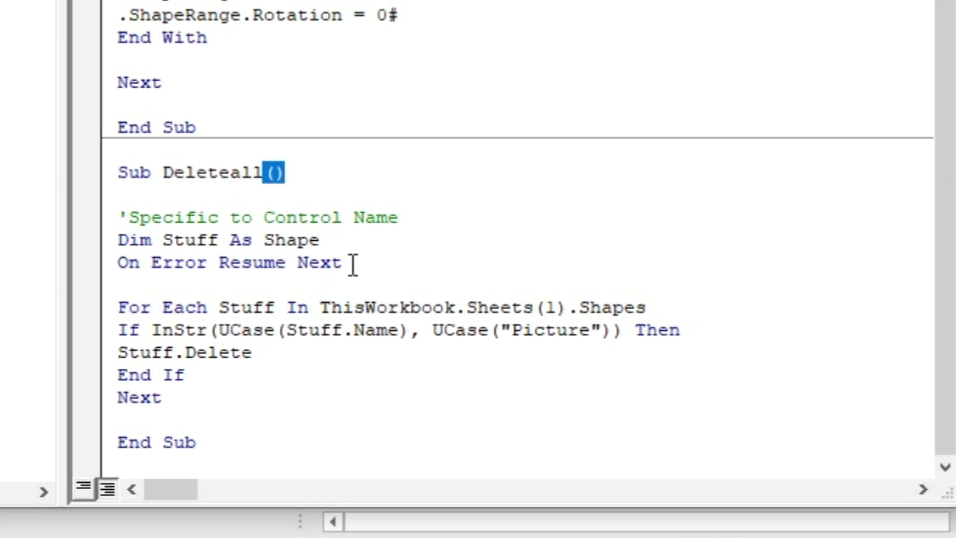
{"action": "left_click_drag", "start_coordinate": [351, 265], "coordinate": [120, 218]}
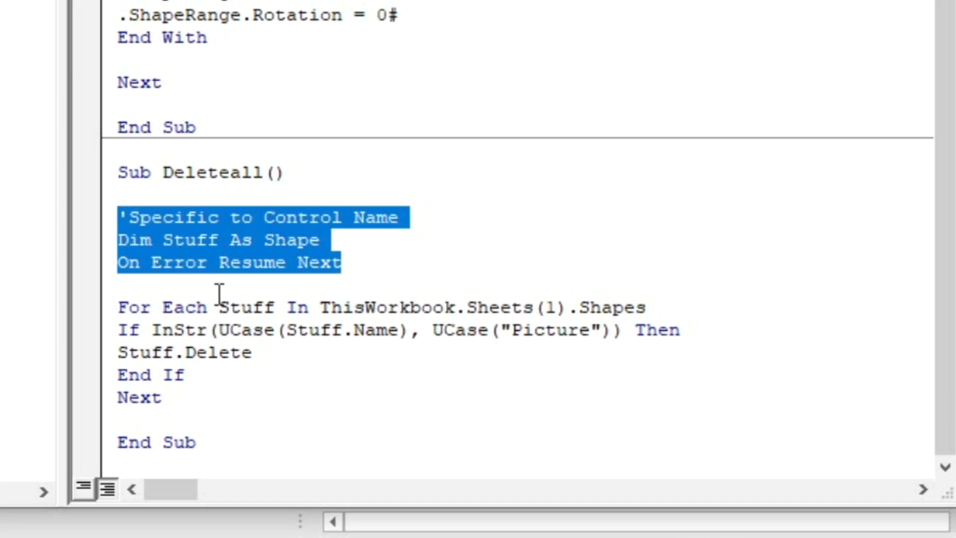
{"action": "left_click", "coordinate": [187, 307]}
{"action": "mouse_move", "coordinate": [121, 307]}
{"action": "left_mouse_down"}
{"action": "mouse_move", "coordinate": [453, 316]}
{"action": "mouse_move", "coordinate": [534, 307]}
{"action": "left_mouse_up"}
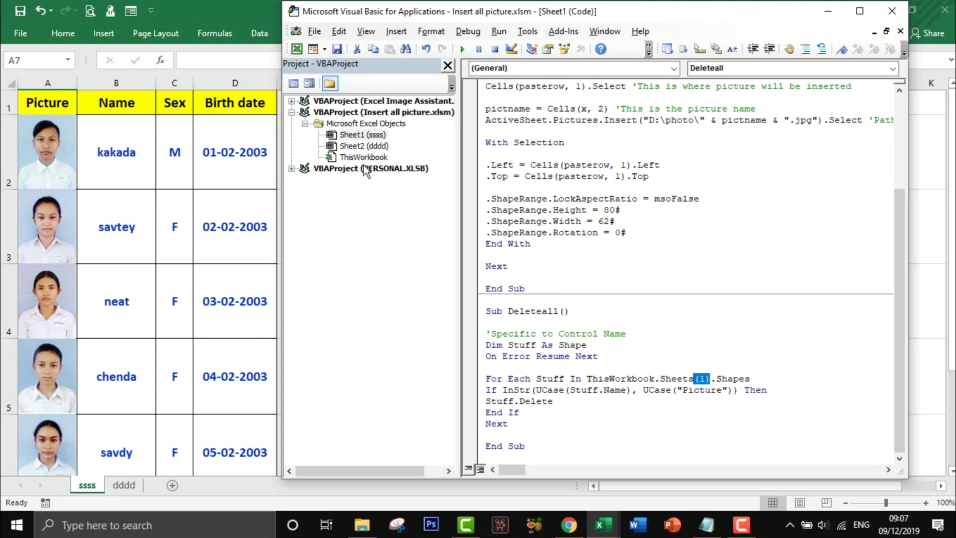
{"action": "left_click", "coordinate": [355, 138]}
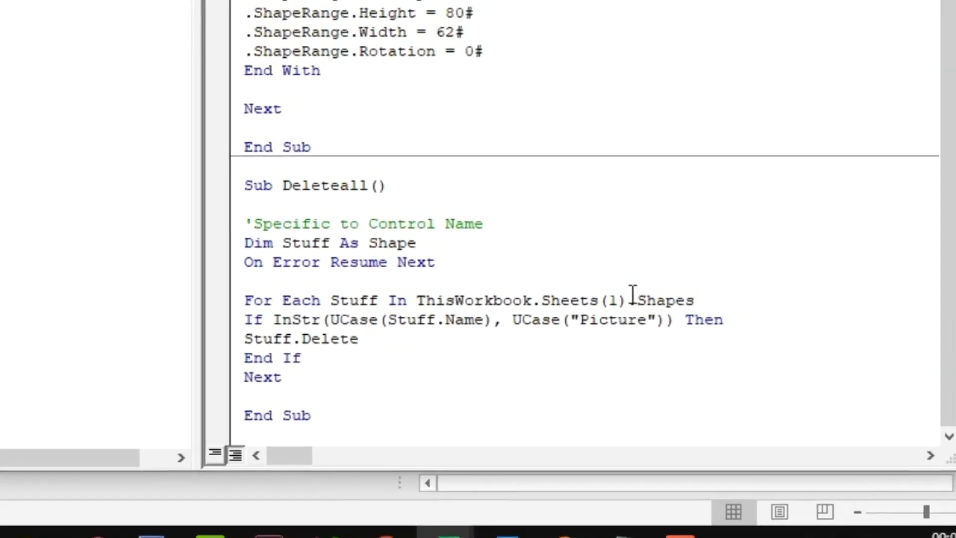
{"action": "left_click_drag", "start_coordinate": [716, 378], "coordinate": [585, 398]}
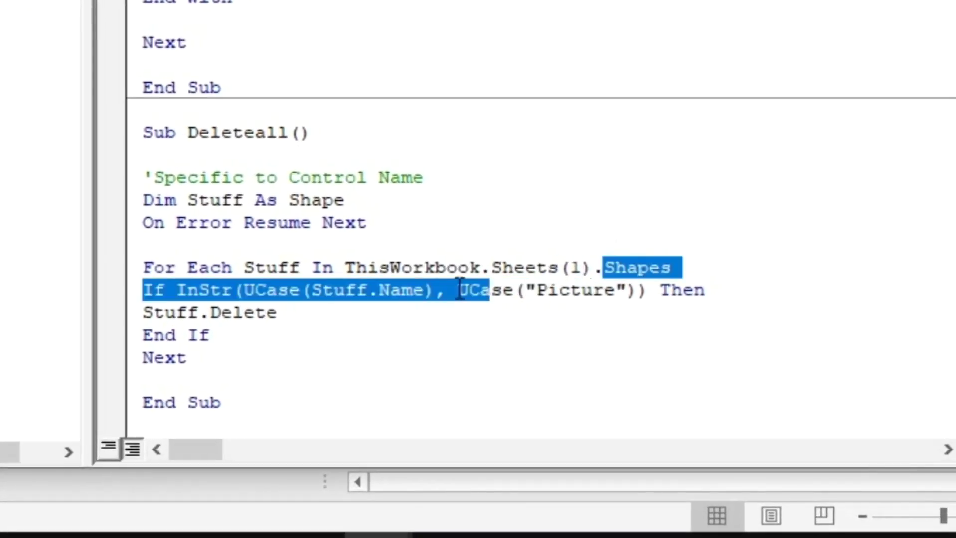
{"action": "mouse_move", "coordinate": [482, 314]}
{"action": "left_mouse_down"}
{"action": "mouse_move", "coordinate": [258, 359]}
{"action": "mouse_move", "coordinate": [227, 409]}
{"action": "left_mouse_up"}
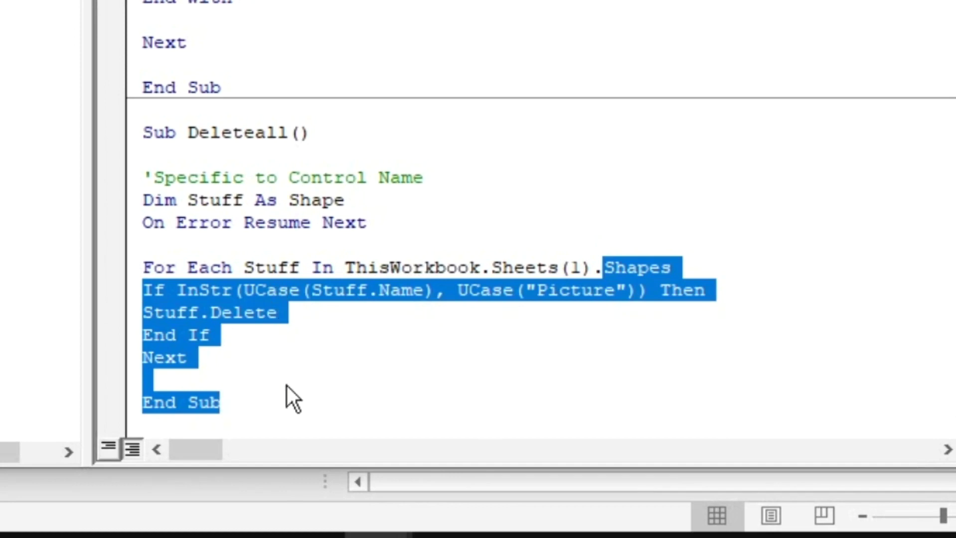
{"action": "left_click", "coordinate": [185, 427]}
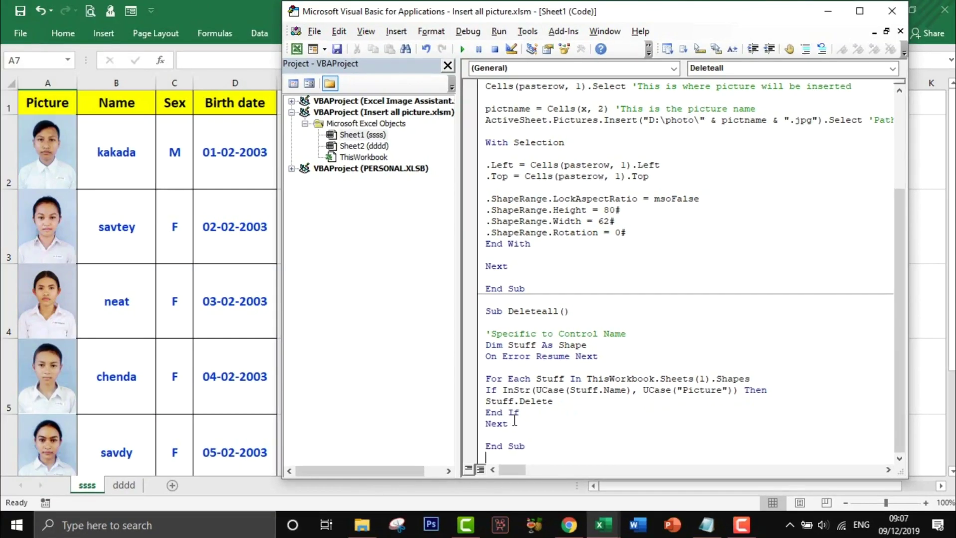
{"action": "left_click", "coordinate": [892, 13]}
- Draw a rectangle shape beneath the Insert all pic button and label it 'Delete all Pic'
{"action": "left_click", "coordinate": [548, 199]}
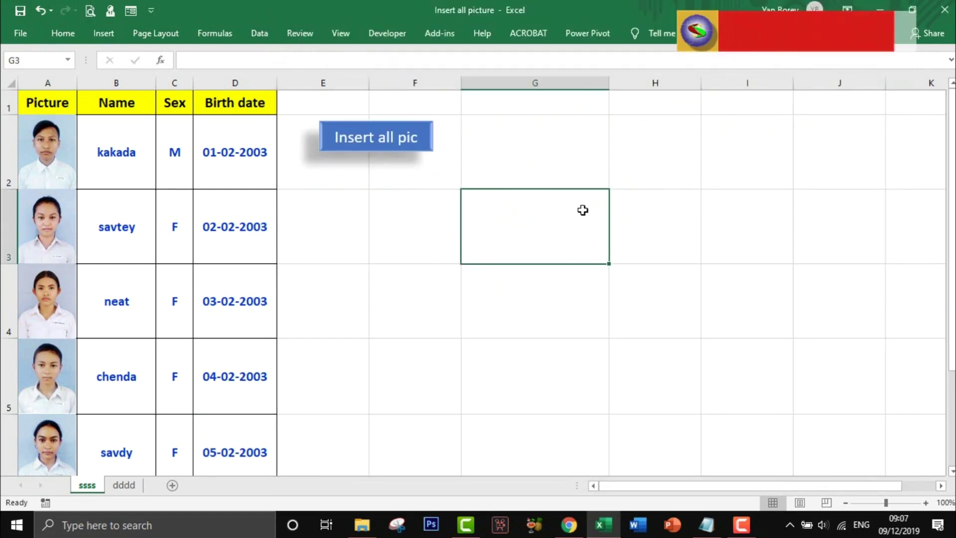
{"action": "left_click", "coordinate": [103, 33]}
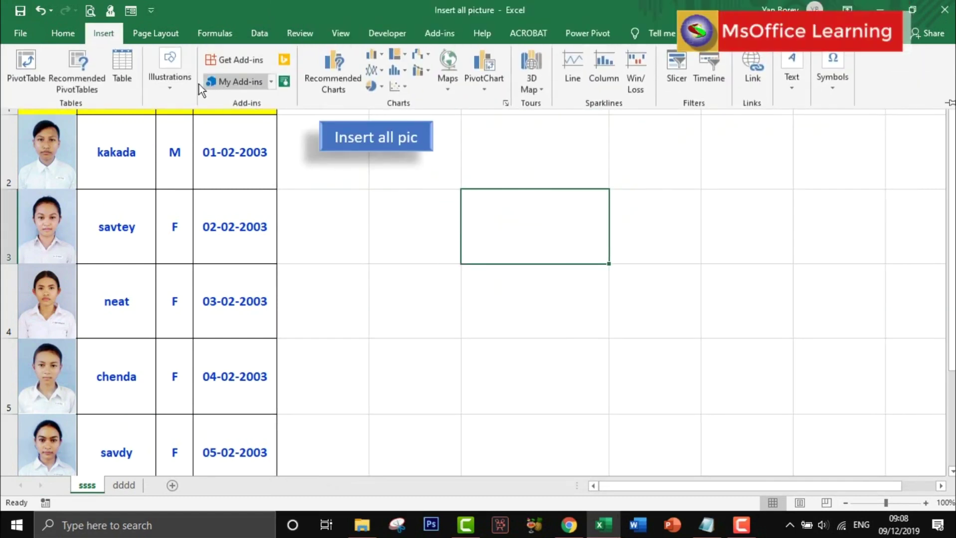
{"action": "left_click", "coordinate": [181, 86]}
{"action": "left_click", "coordinate": [220, 140]}
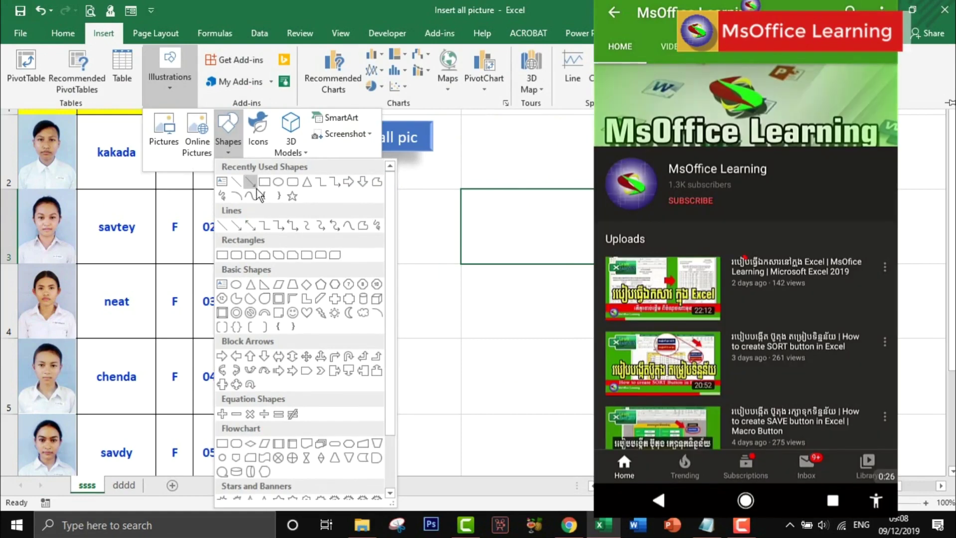
{"action": "left_click", "coordinate": [259, 181]}
{"action": "left_click_drag", "start_coordinate": [323, 166], "coordinate": [439, 201]}
{"action": "type", "text": "Dk"}
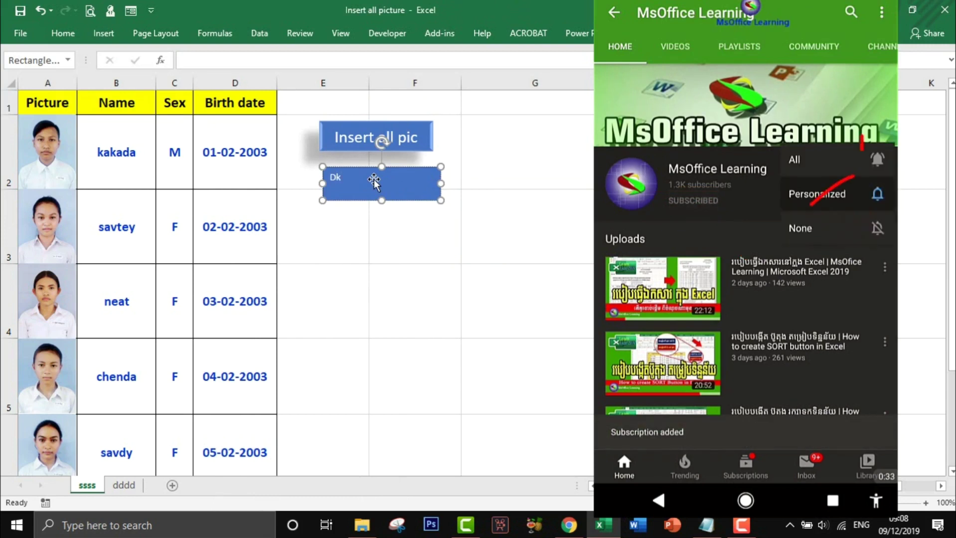
{"action": "type", "text": "elete all pic"}
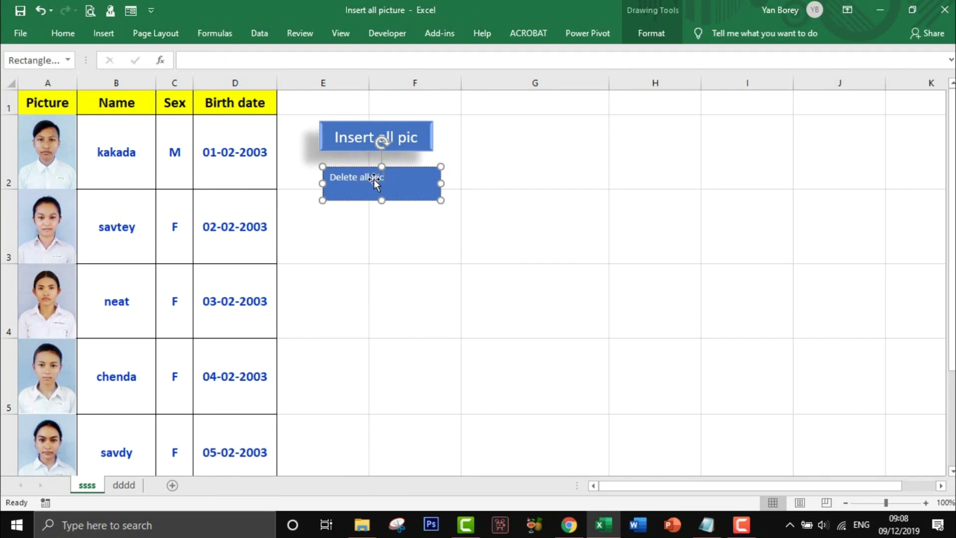
{"action": "left_click", "coordinate": [399, 237]}
- Centre the Delete all Pic text both ways and make it bold at size 18
{"action": "left_click", "coordinate": [356, 196]}
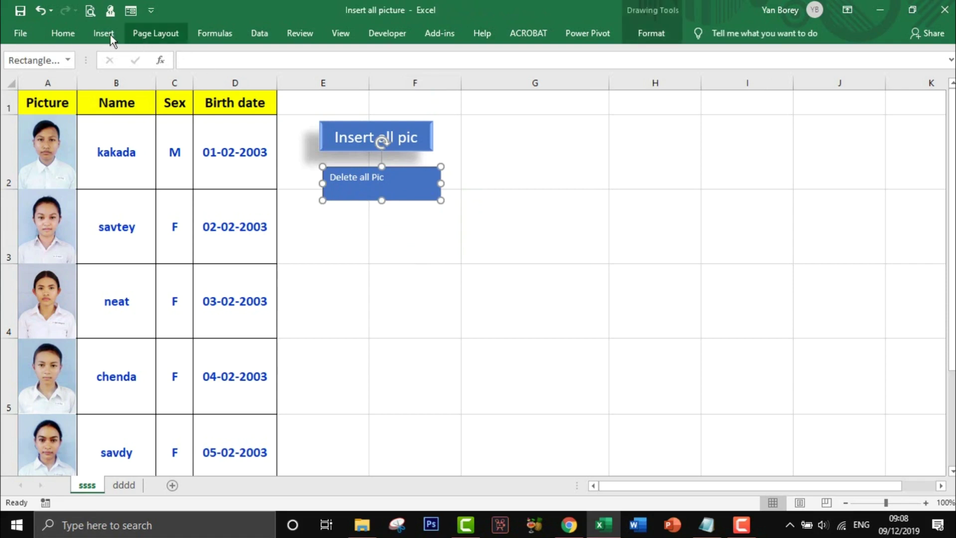
{"action": "left_click", "coordinate": [63, 33]}
{"action": "left_click", "coordinate": [245, 62]}
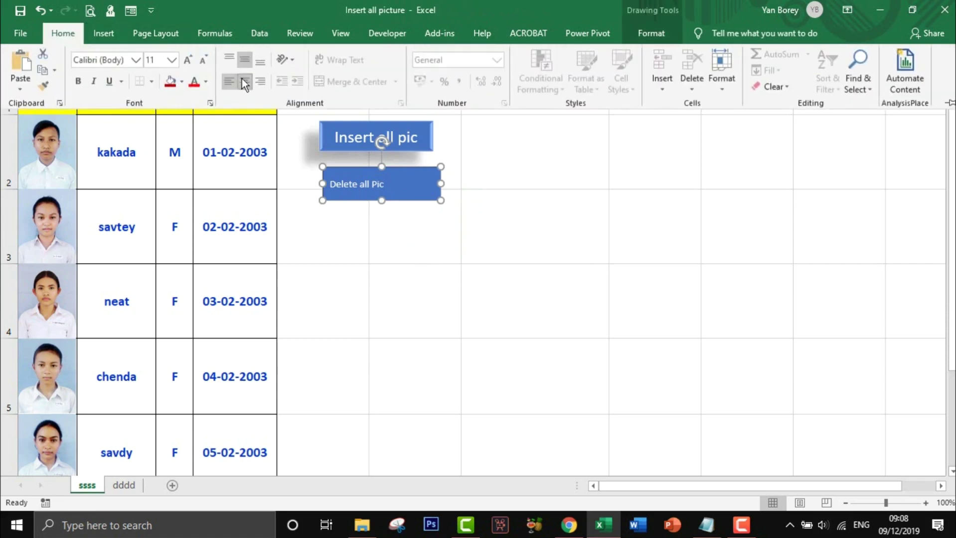
{"action": "left_click", "coordinate": [244, 82]}
{"action": "left_click", "coordinate": [189, 60]}
{"action": "left_click", "coordinate": [189, 60]}
{"action": "left_click", "coordinate": [188, 61]}
{"action": "left_click", "coordinate": [188, 61]}
{"action": "left_click", "coordinate": [189, 60]}
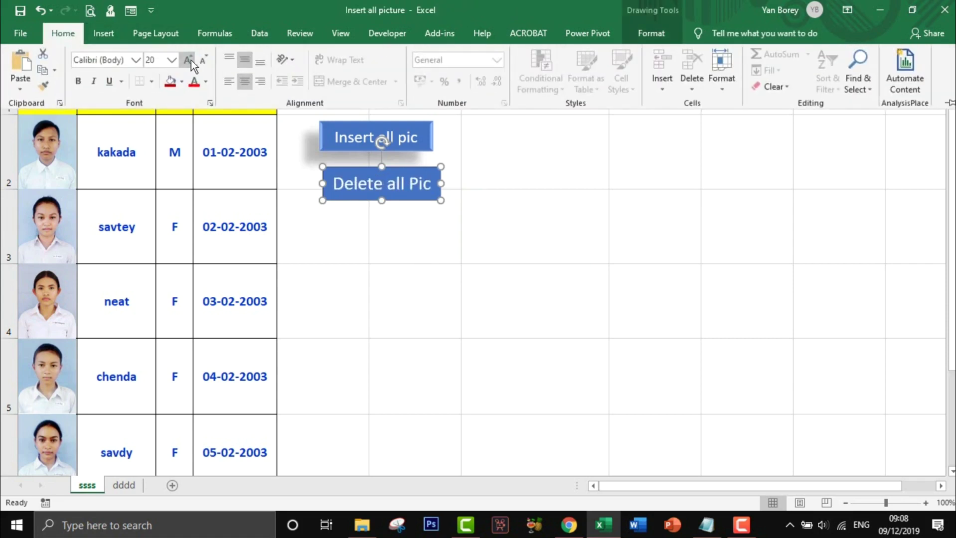
{"action": "left_click", "coordinate": [203, 60]}
{"action": "left_click", "coordinate": [80, 81]}
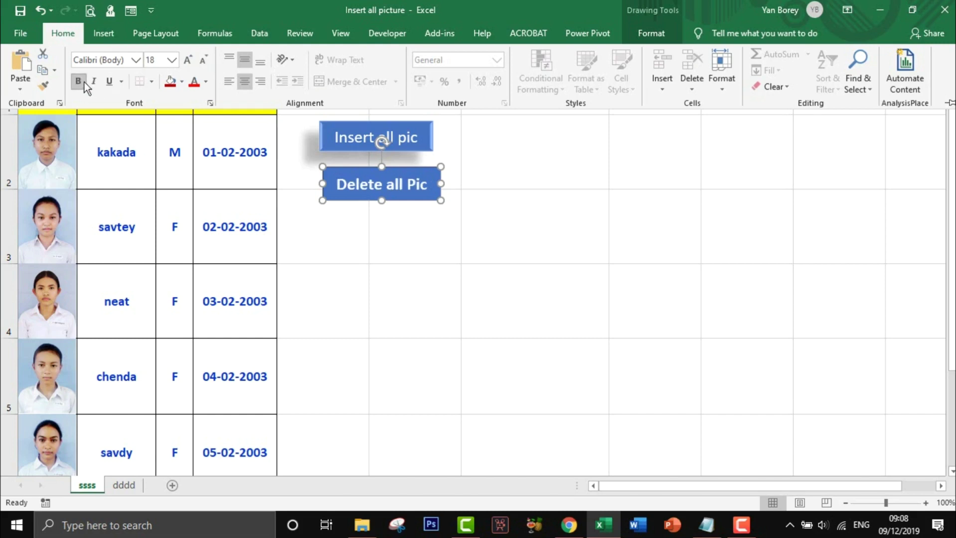
- Fill the button red, apply a preset drop shadow, and nudge it into position
{"action": "left_click", "coordinate": [182, 82]}
{"action": "left_click", "coordinate": [172, 208]}
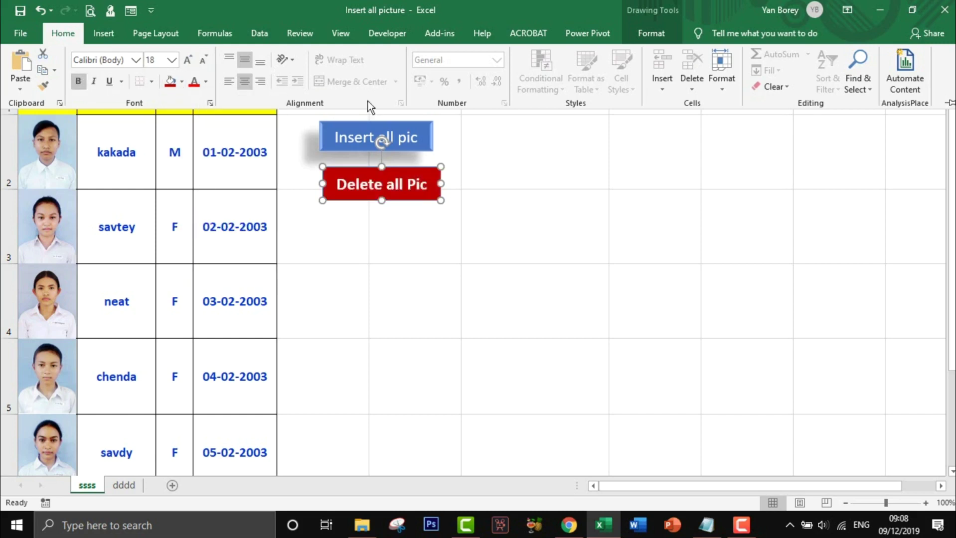
{"action": "left_click", "coordinate": [632, 34]}
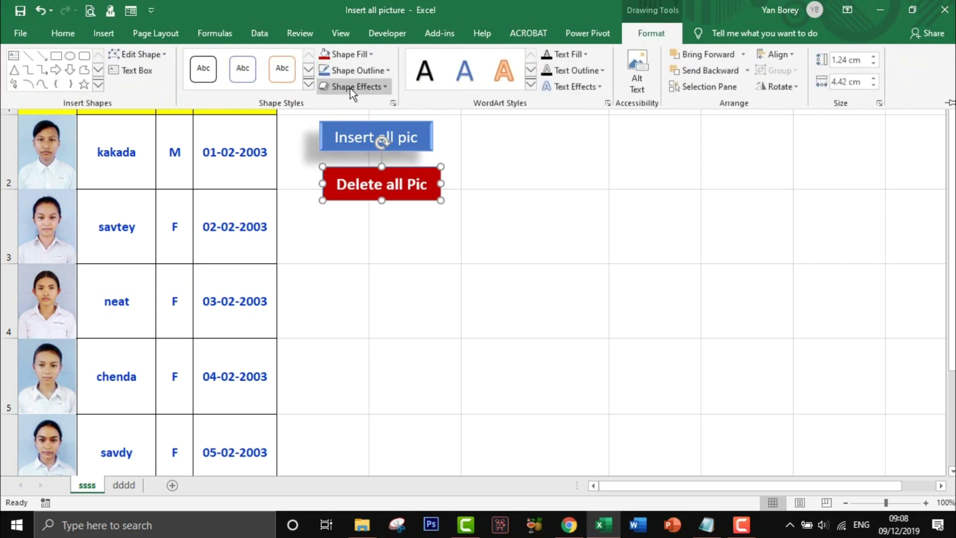
{"action": "left_click", "coordinate": [350, 88]}
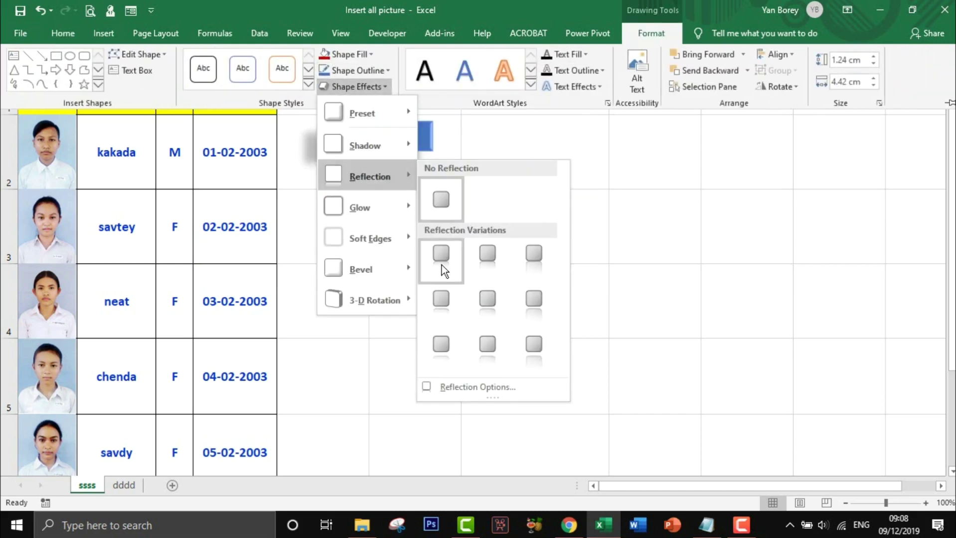
{"action": "mouse_move", "coordinate": [363, 114]}
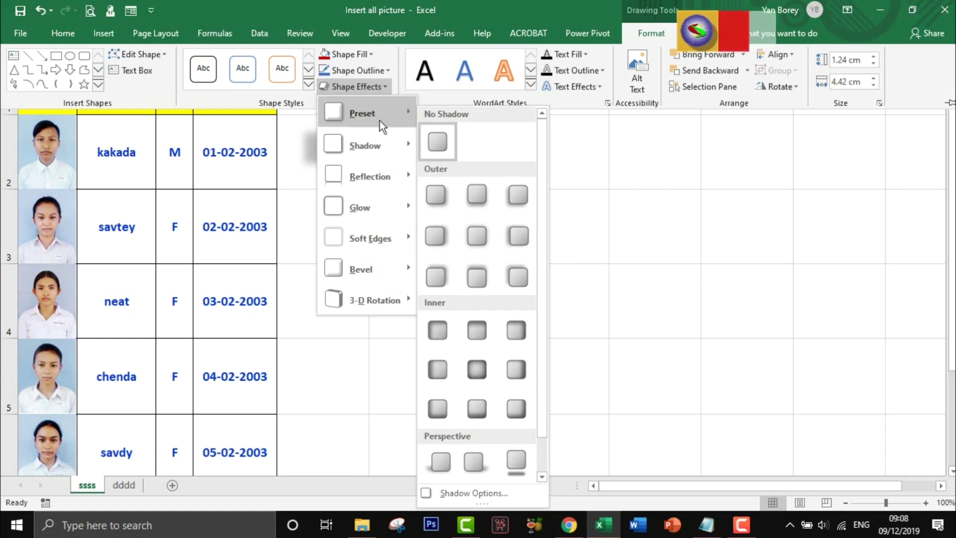
{"action": "left_click", "coordinate": [452, 192]}
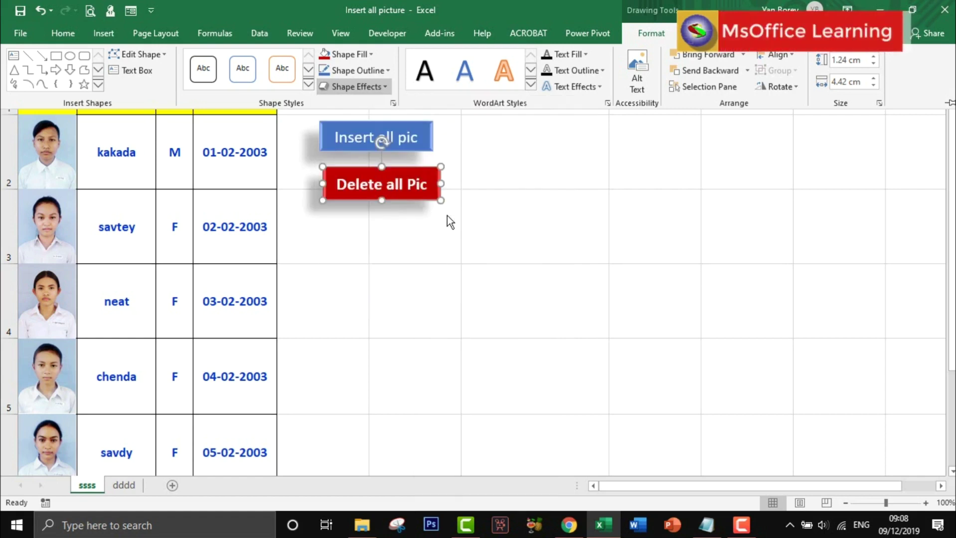
{"action": "left_click", "coordinate": [406, 201]}
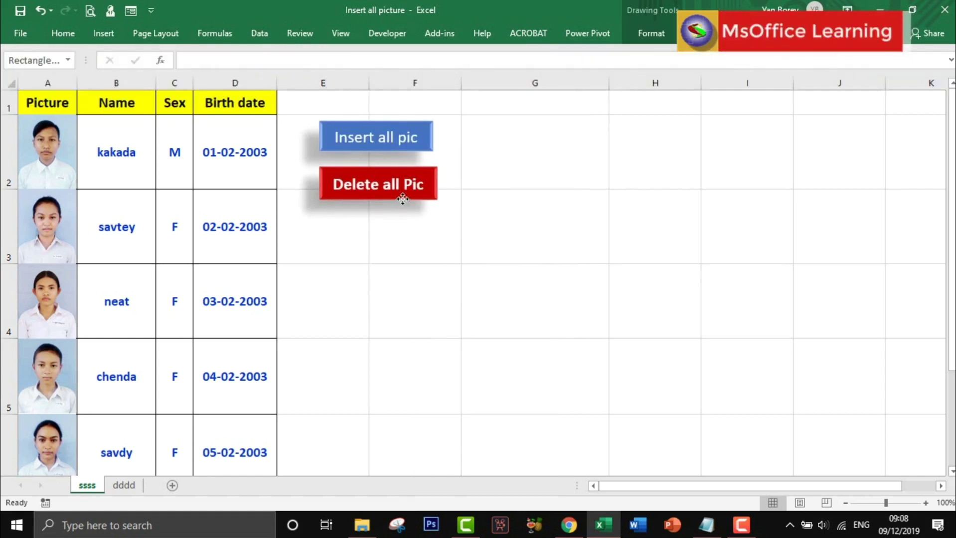
{"action": "left_click_drag", "start_coordinate": [404, 198], "coordinate": [401, 196]}
{"action": "left_click", "coordinate": [433, 245]}
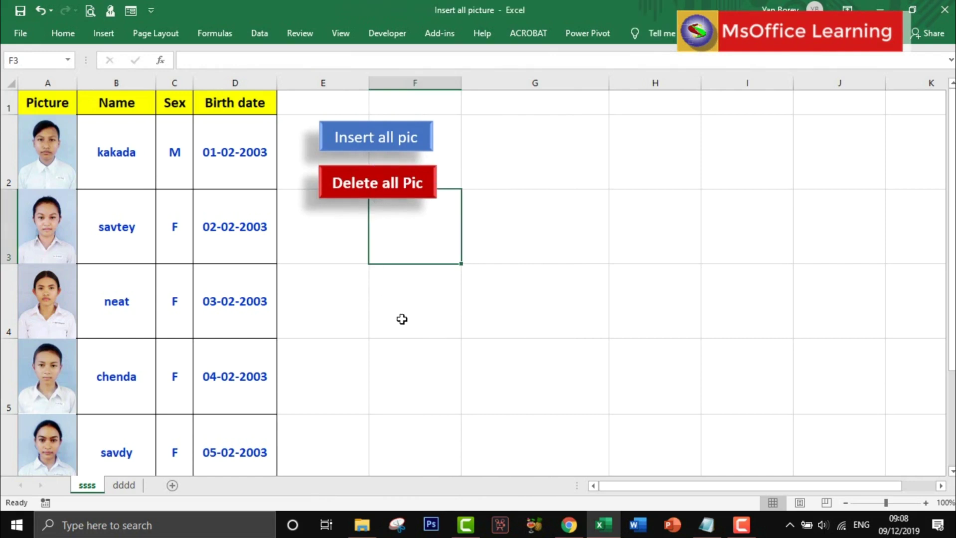
{"action": "right_click", "coordinate": [410, 200]}
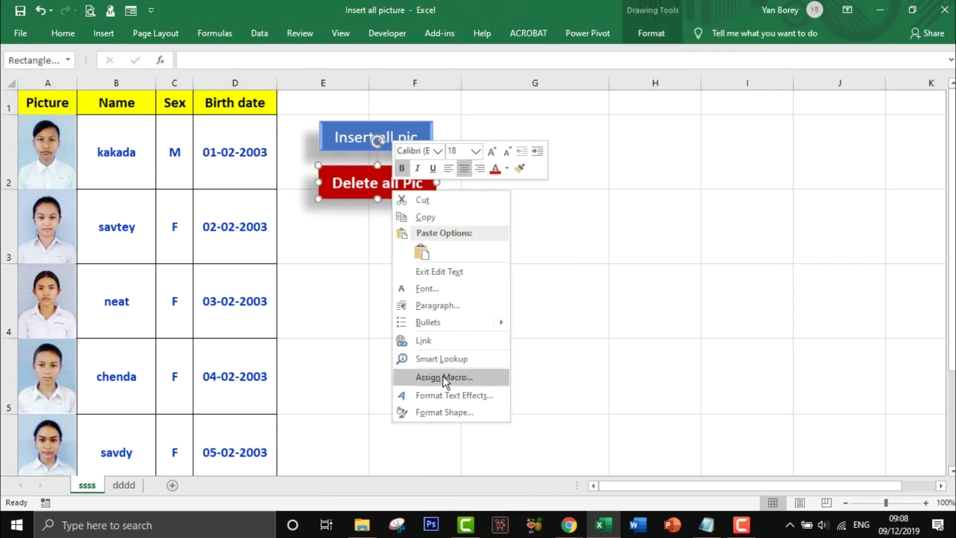
- Assign the Sheet1.Deleteall macro to the Delete all Pic button and click it to clear the photos
{"action": "left_click", "coordinate": [443, 377]}
{"action": "left_click", "coordinate": [364, 297]}
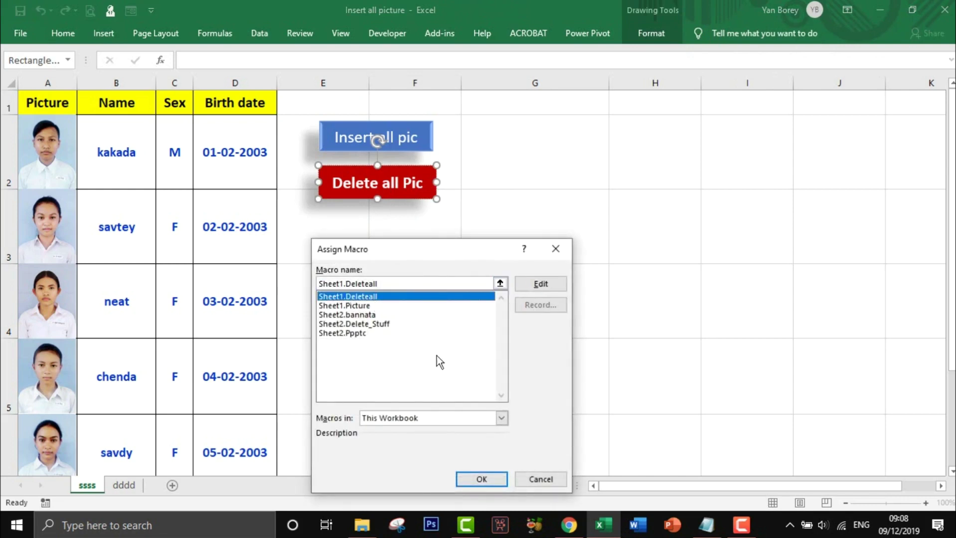
{"action": "left_click", "coordinate": [502, 419]}
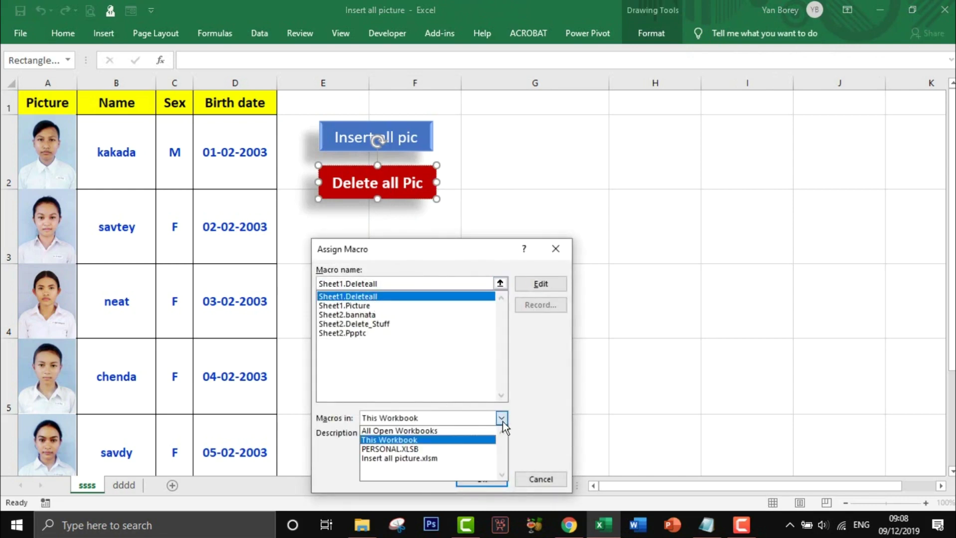
{"action": "left_click", "coordinate": [380, 441]}
{"action": "left_click", "coordinate": [359, 297]}
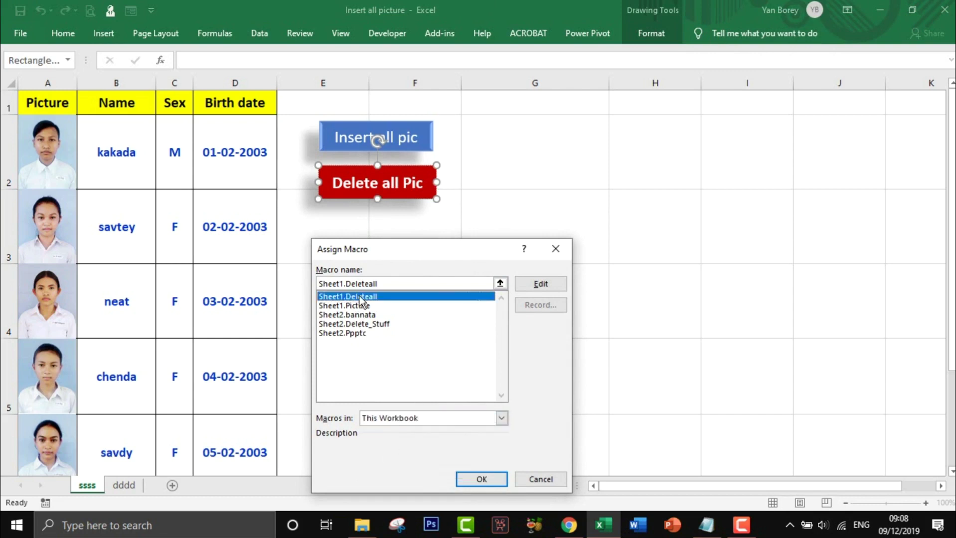
{"action": "left_click", "coordinate": [482, 479]}
{"action": "left_click", "coordinate": [514, 296]}
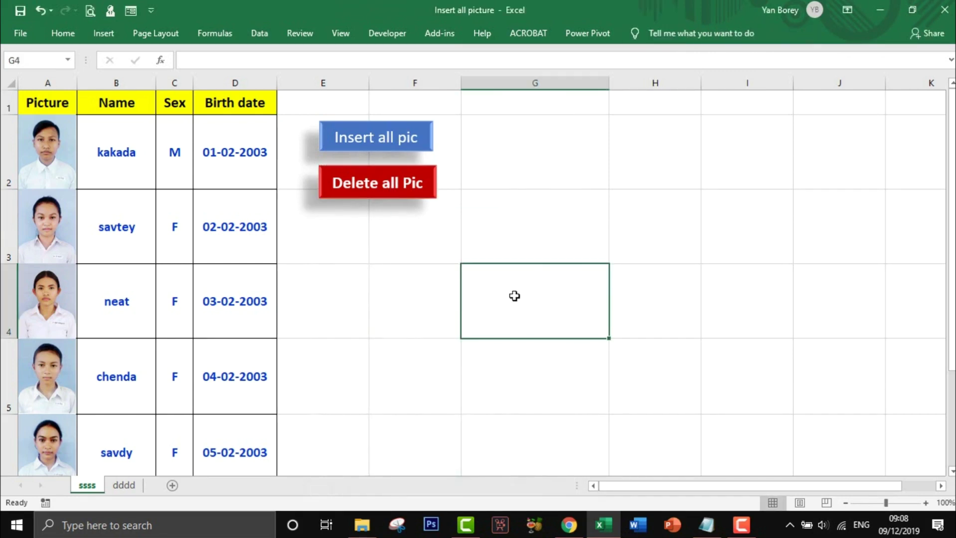
{"action": "left_click", "coordinate": [362, 197]}
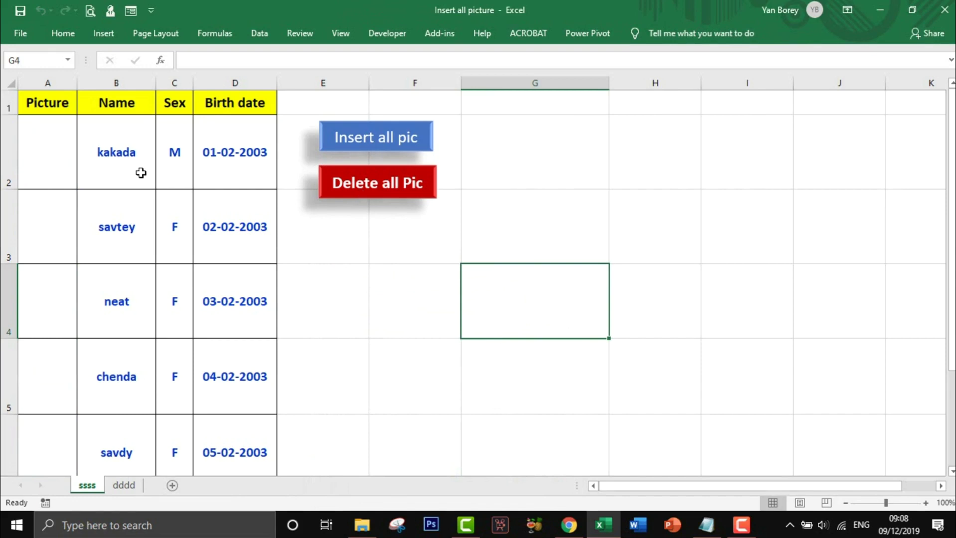
- Run Insert all pic three times, drag duplicate photos into columns B and C, then run Delete all Pic
{"action": "left_click", "coordinate": [347, 147]}
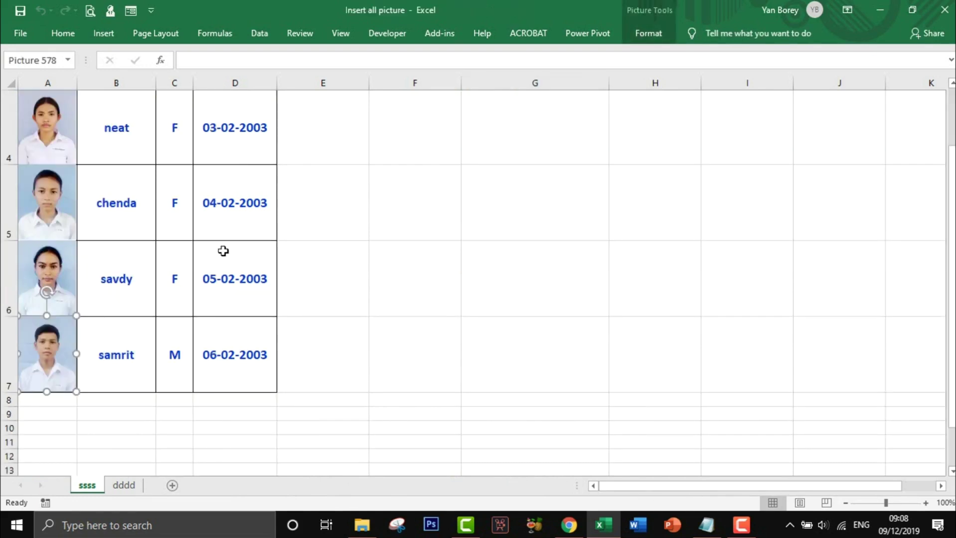
{"action": "scroll", "coordinate": [82, 184], "scroll_direction": "up", "scroll_amount": 1}
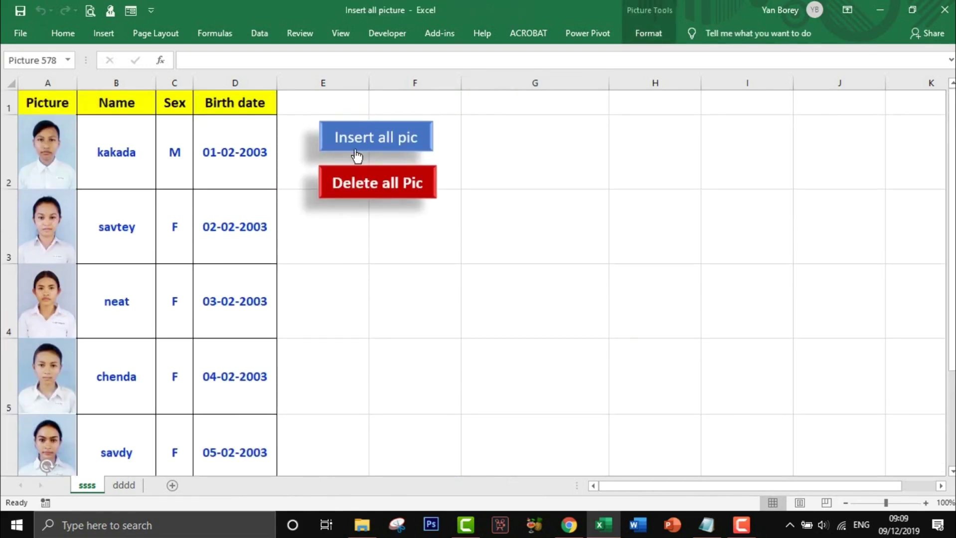
{"action": "left_click", "coordinate": [357, 156]}
{"action": "scroll", "coordinate": [348, 143], "scroll_direction": "up", "scroll_amount": 1}
{"action": "left_click", "coordinate": [342, 156]}
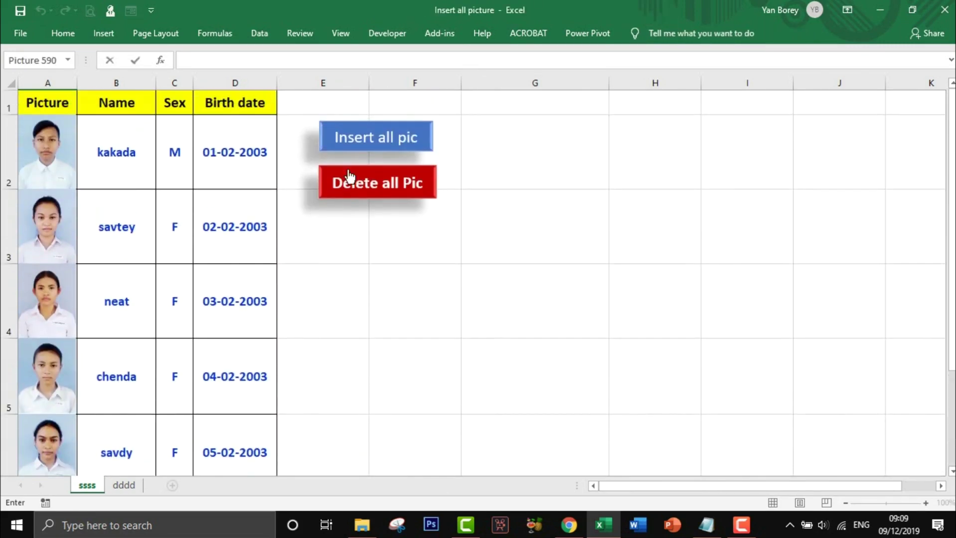
{"action": "left_click", "coordinate": [351, 154]}
{"action": "mouse_move", "coordinate": [68, 177]}
{"action": "left_mouse_down"}
{"action": "mouse_move", "coordinate": [123, 213]}
{"action": "mouse_move", "coordinate": [131, 277]}
{"action": "left_mouse_up"}
{"action": "left_click_drag", "start_coordinate": [65, 299], "coordinate": [139, 365]}
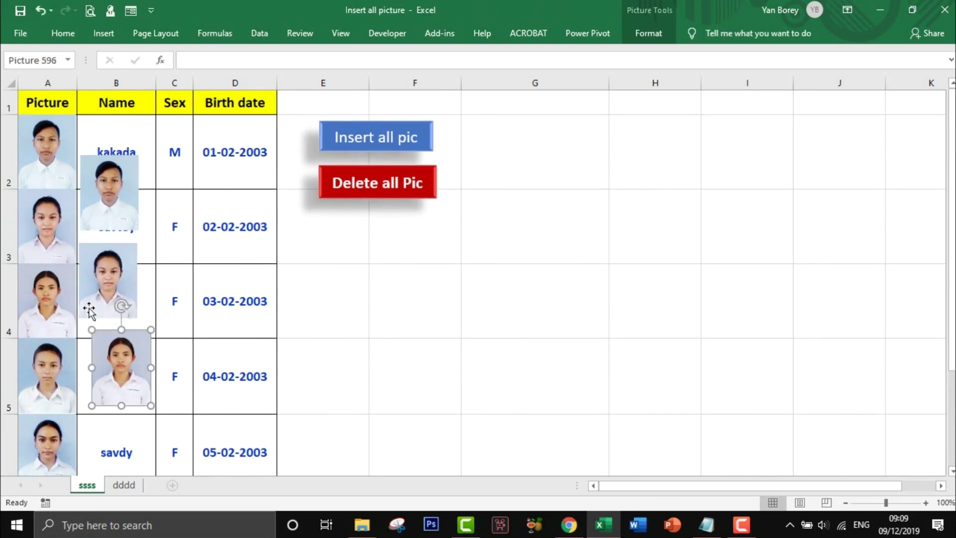
{"action": "left_click_drag", "start_coordinate": [90, 309], "coordinate": [179, 320]}
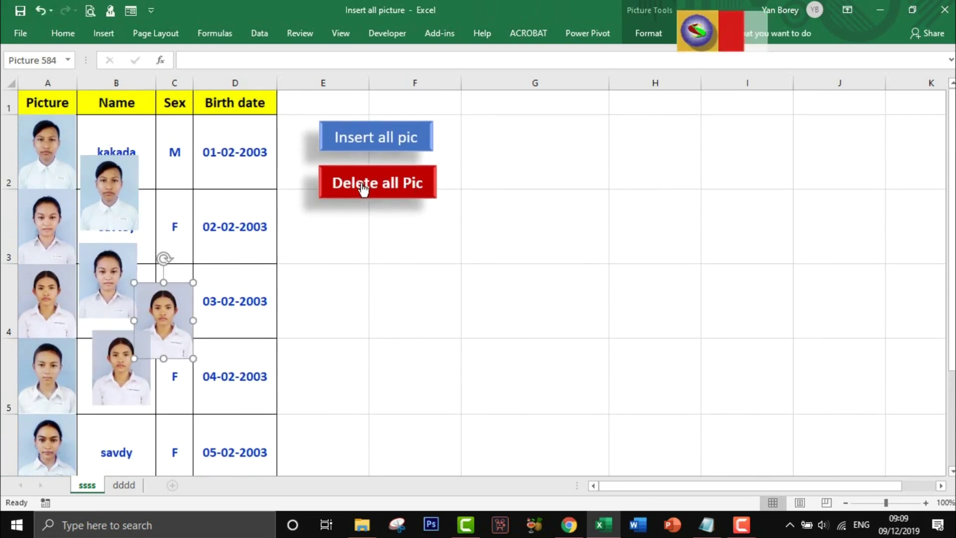
{"action": "left_click", "coordinate": [362, 190]}
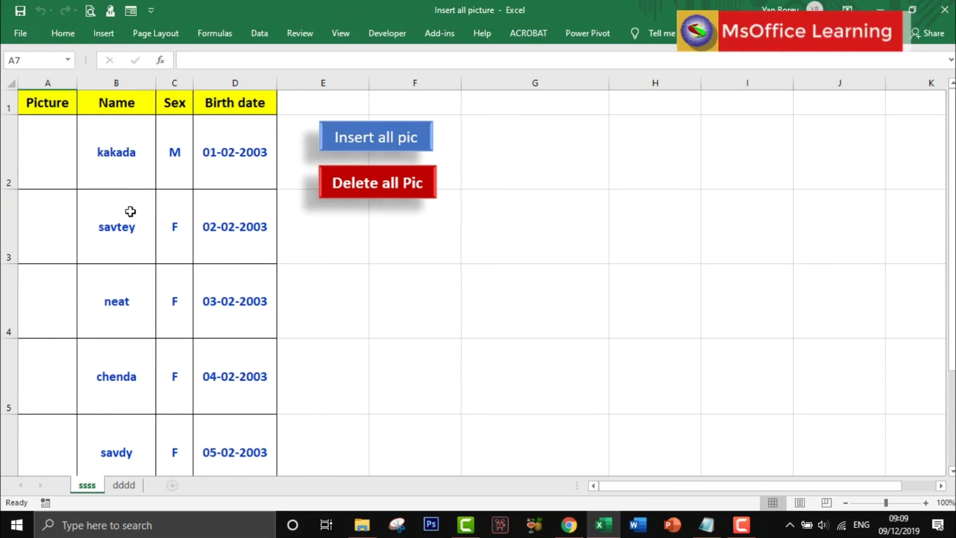
- Reinsert all photos, drag two out of column A, and confirm Delete all Pic removes them
{"action": "left_click", "coordinate": [379, 145]}
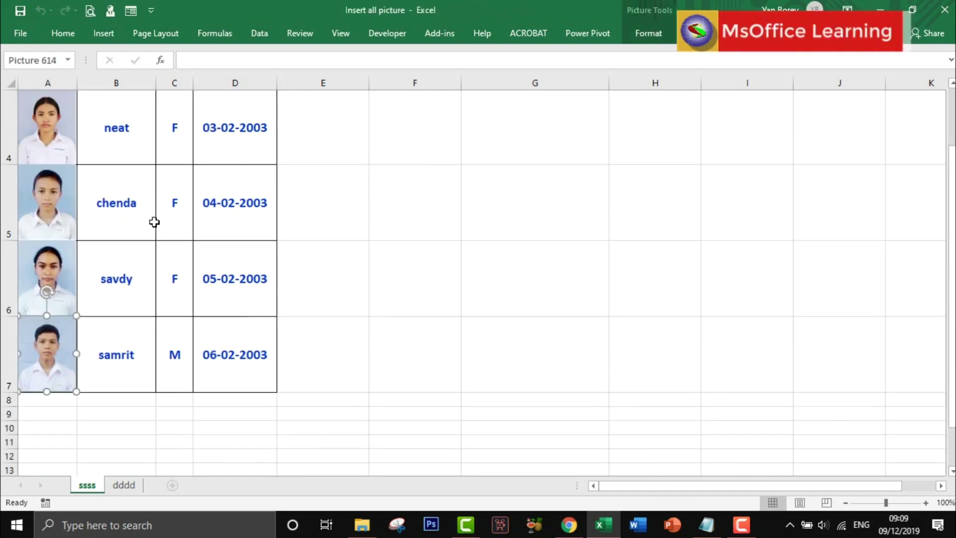
{"action": "left_click_drag", "start_coordinate": [42, 217], "coordinate": [211, 244]}
{"action": "left_click_drag", "start_coordinate": [74, 266], "coordinate": [185, 287]}
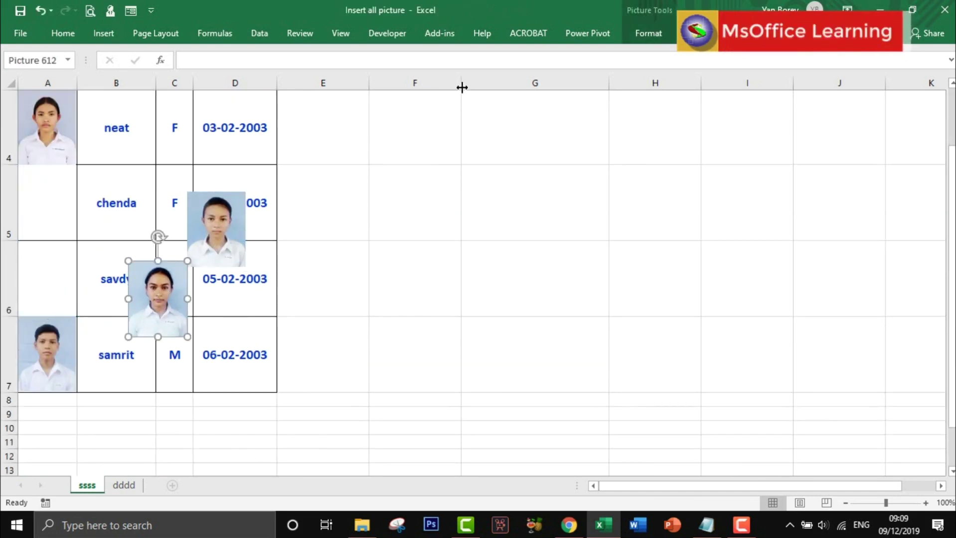
{"action": "scroll", "coordinate": [445, 159], "scroll_direction": "up", "scroll_amount": 1}
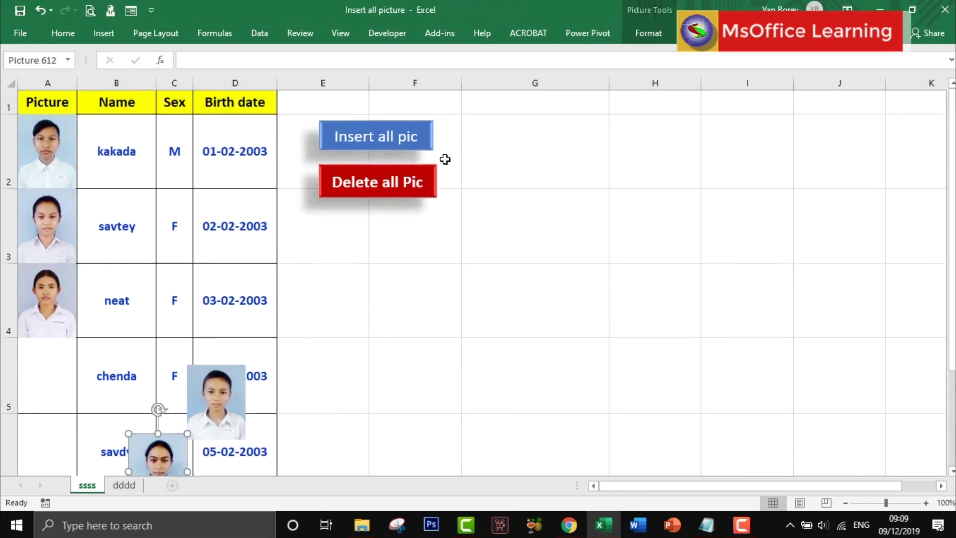
{"action": "left_click", "coordinate": [374, 185]}
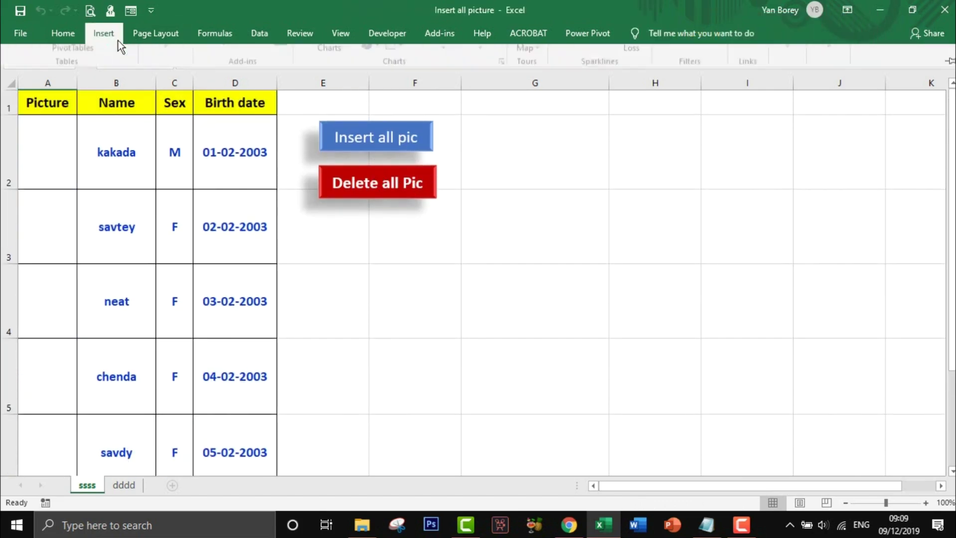
- Insert the neat, kakada, chenda, samrit and sarin photos from the photo folder
{"action": "left_click", "coordinate": [114, 34]}
{"action": "left_click", "coordinate": [167, 75]}
{"action": "left_click", "coordinate": [163, 134]}
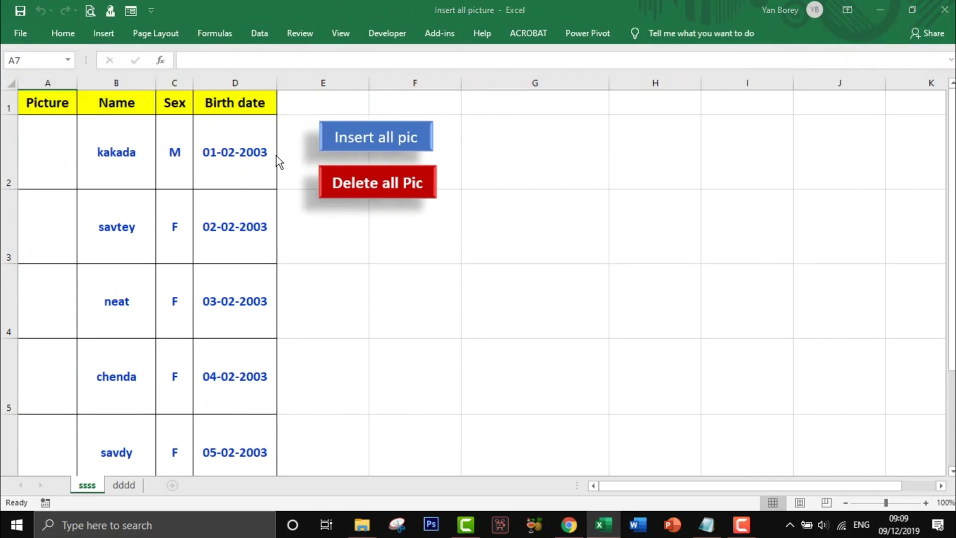
{"action": "left_click", "coordinate": [305, 99]}
{"action": "left_click", "coordinate": [239, 124], "text": "ctrl"}
{"action": "left_click", "coordinate": [169, 121], "text": "ctrl"}
{"action": "left_click", "coordinate": [394, 120], "text": "ctrl"}
{"action": "left_click", "coordinate": [474, 120], "text": "ctrl"}
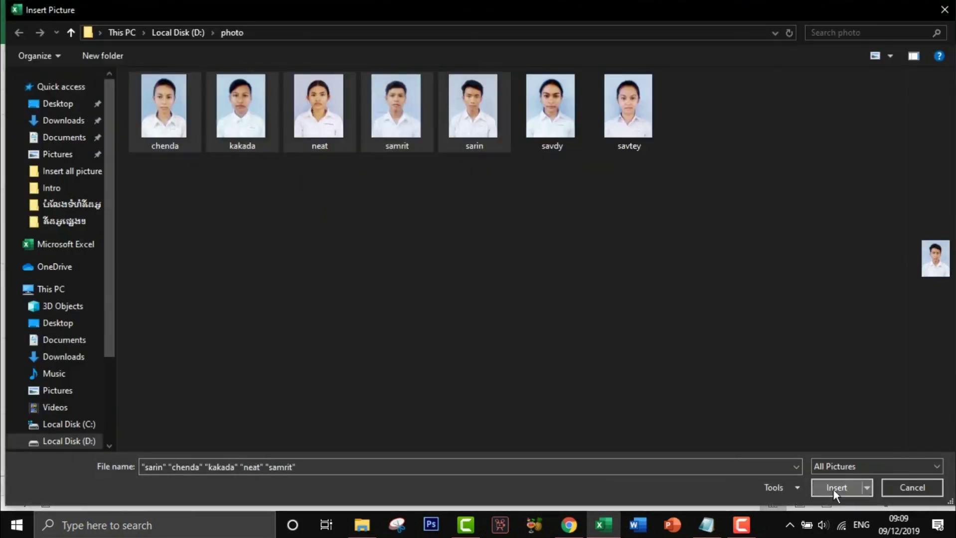
{"action": "left_click", "coordinate": [833, 489]}
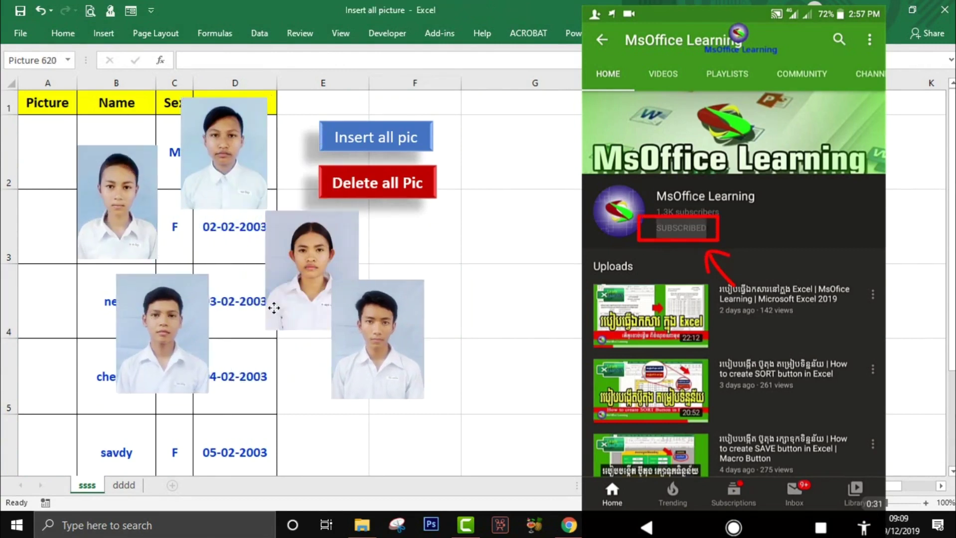
- Run Delete all Pic to clear the loose photos, then switch to the browser
{"action": "left_click", "coordinate": [562, 250]}
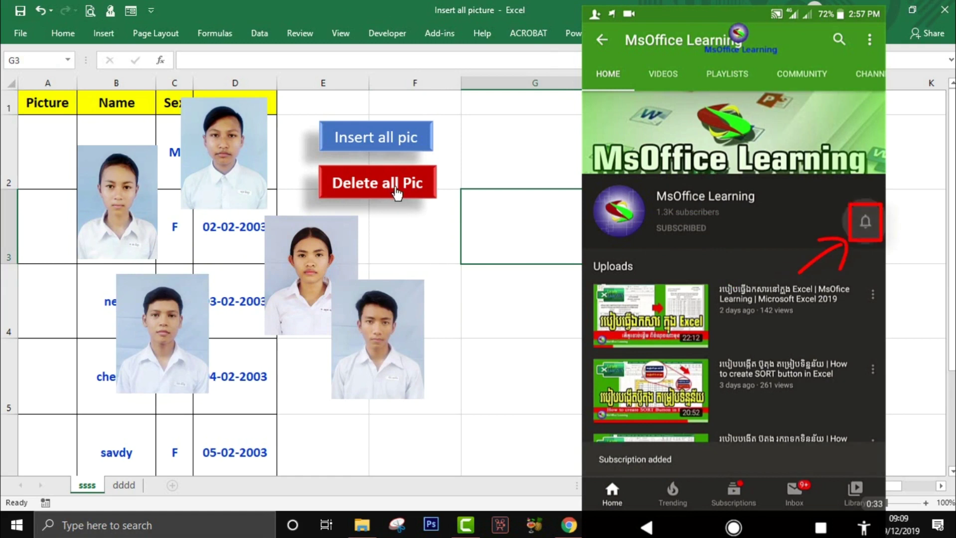
{"action": "left_click", "coordinate": [401, 194]}
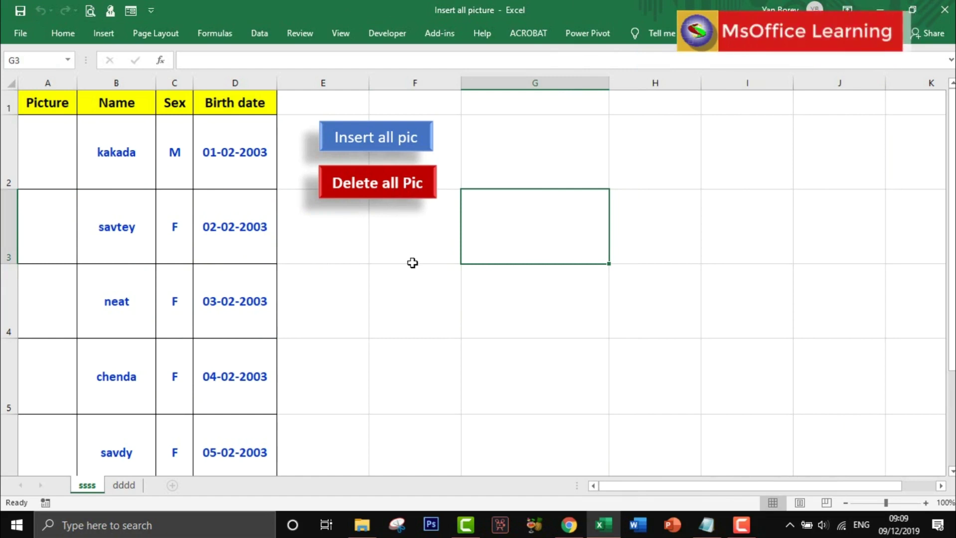
{"action": "left_click", "coordinate": [569, 528]}
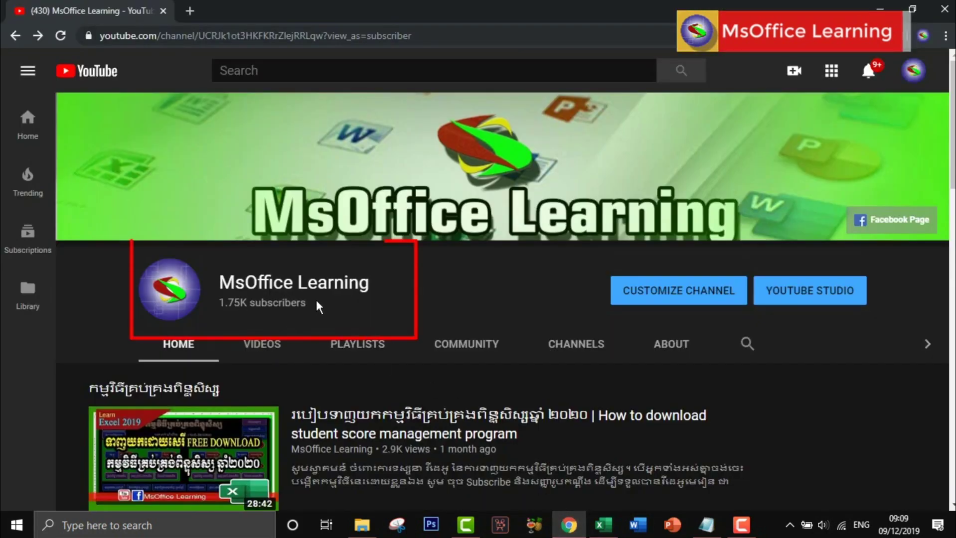